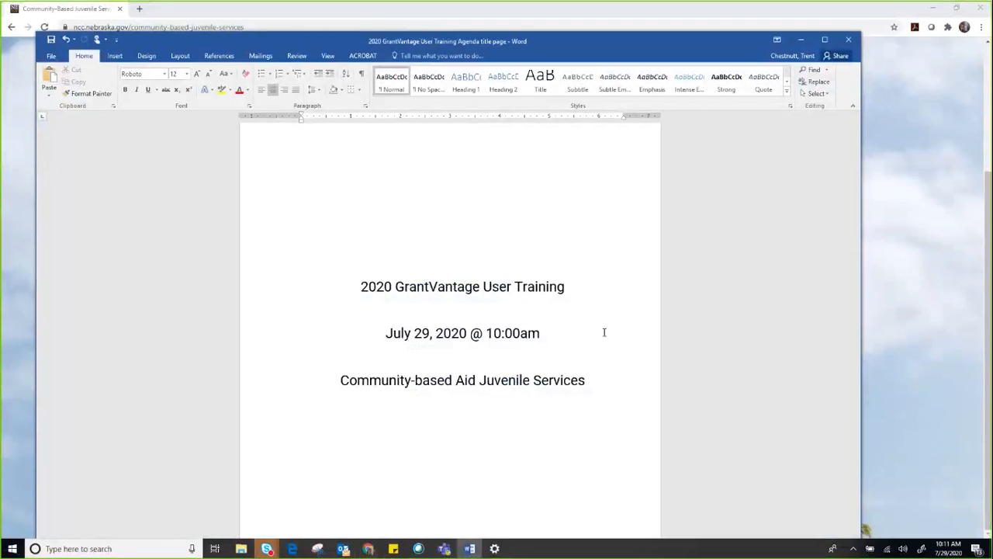
Switch from the Word training agenda to Chrome to show the Community-Based Juvenile Services page
{"action": "scroll", "coordinate": [627, 369], "scroll_direction": "down", "scroll_amount": 1}
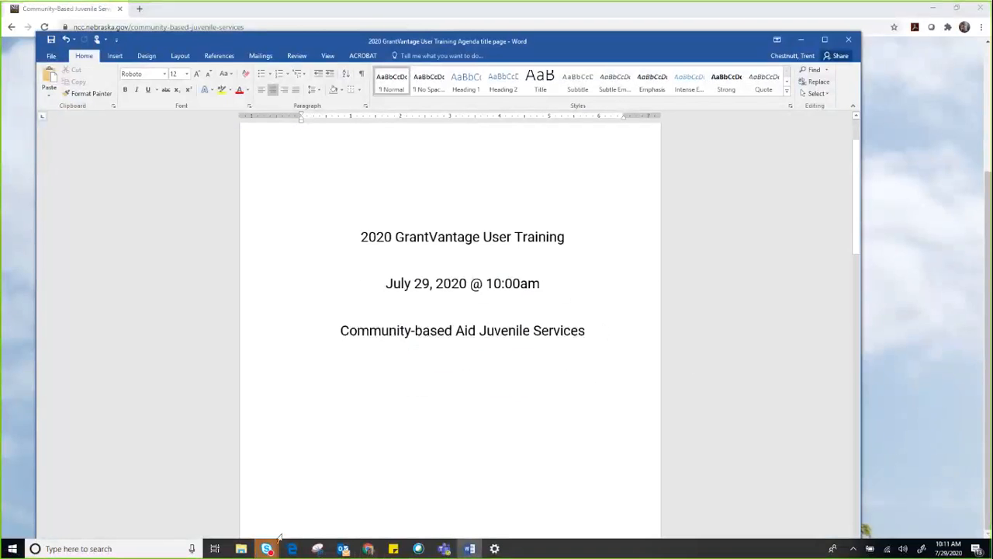
{"action": "mouse_move", "coordinate": [267, 549]}
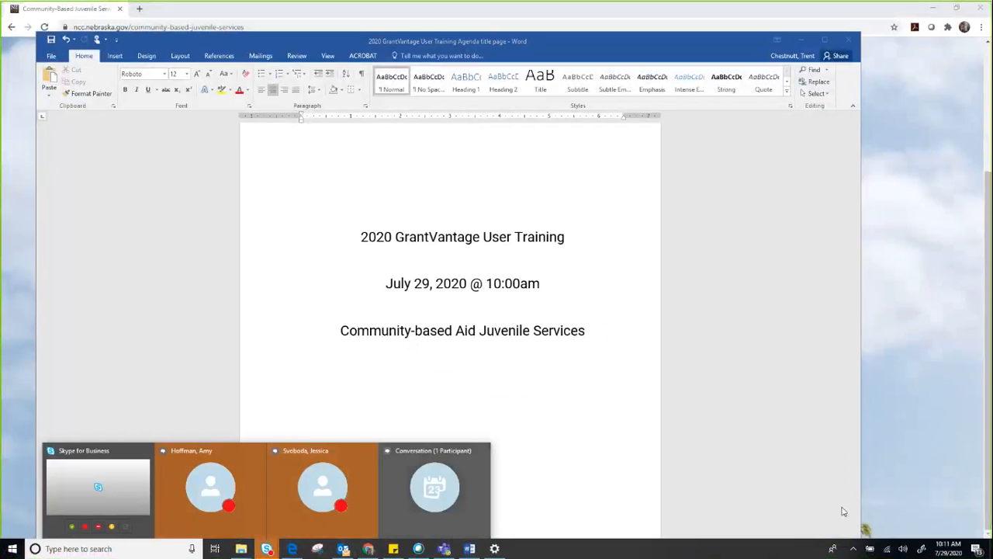
{"action": "left_click", "coordinate": [878, 510]}
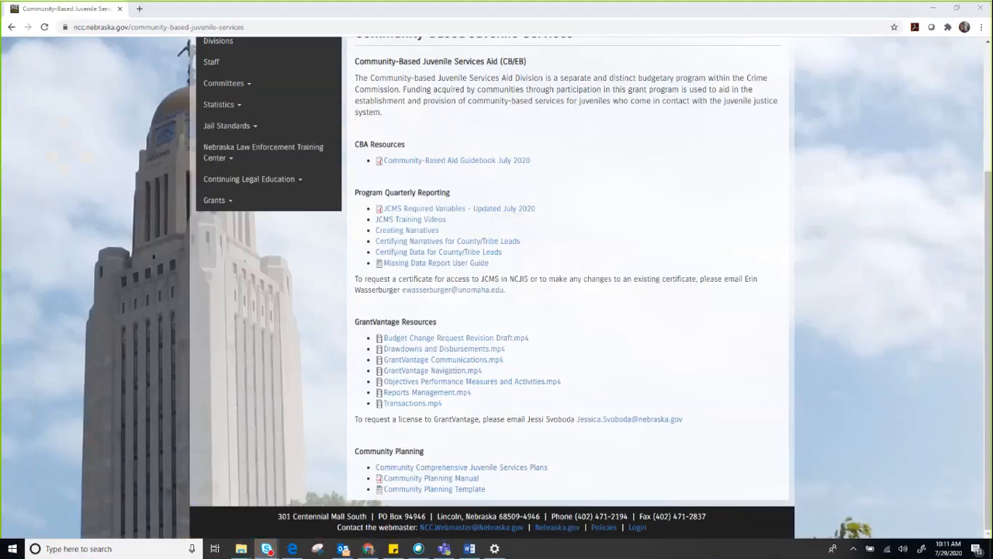
{"action": "left_click", "coordinate": [369, 549]}
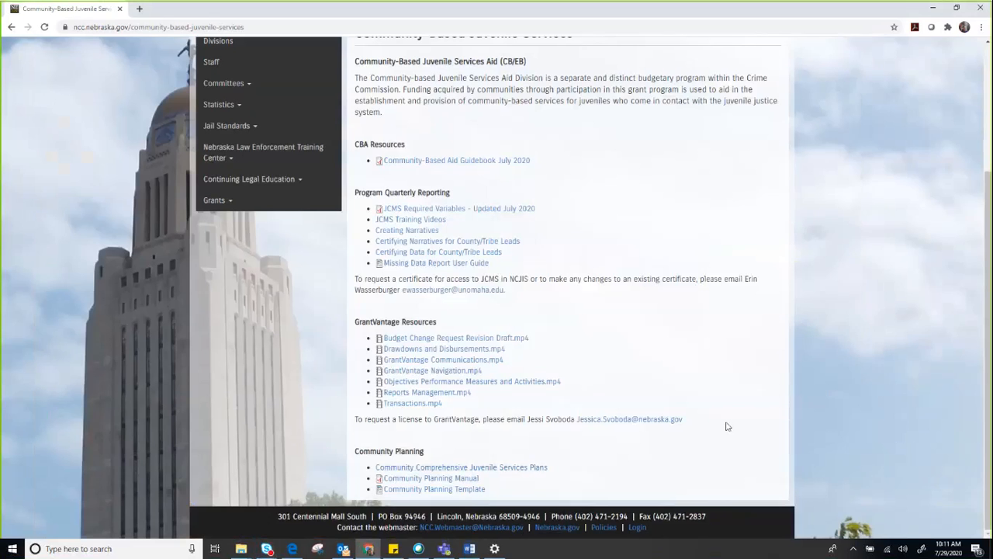
Return to the GrantVantage training agenda in Word and read through all of its agenda items
{"action": "left_click", "coordinate": [468, 549]}
{"action": "scroll", "coordinate": [644, 405], "scroll_direction": "down", "scroll_amount": 5}
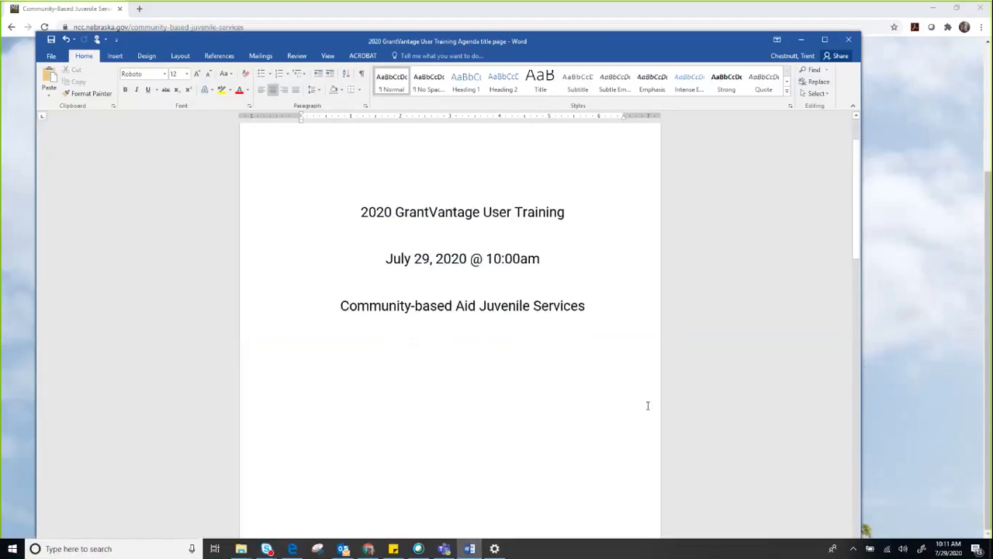
{"action": "scroll", "coordinate": [640, 408], "scroll_direction": "down", "scroll_amount": 8}
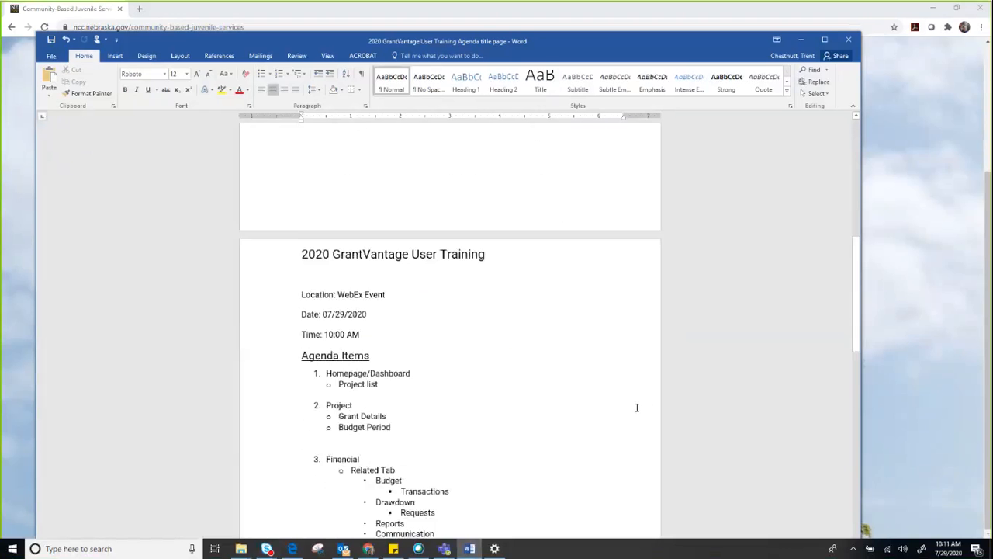
{"action": "scroll", "coordinate": [637, 408], "scroll_direction": "down", "scroll_amount": 2}
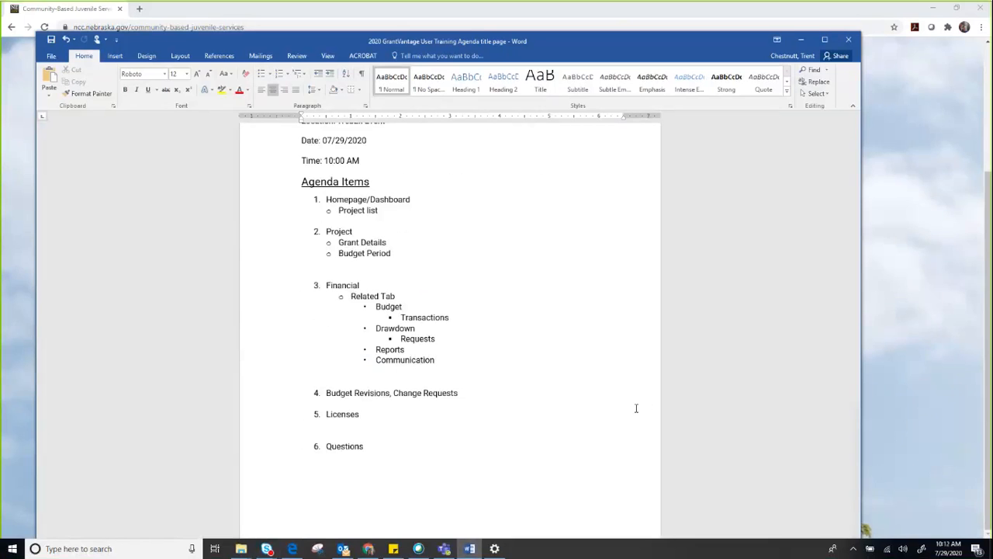
{"action": "scroll", "coordinate": [729, 363], "scroll_direction": "down", "scroll_amount": 2}
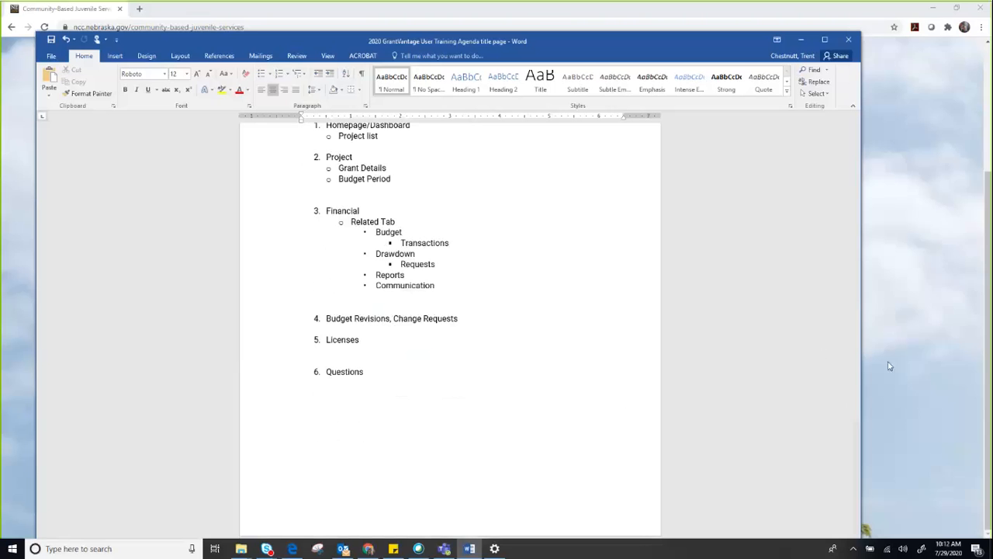
{"action": "left_click", "coordinate": [411, 550]}
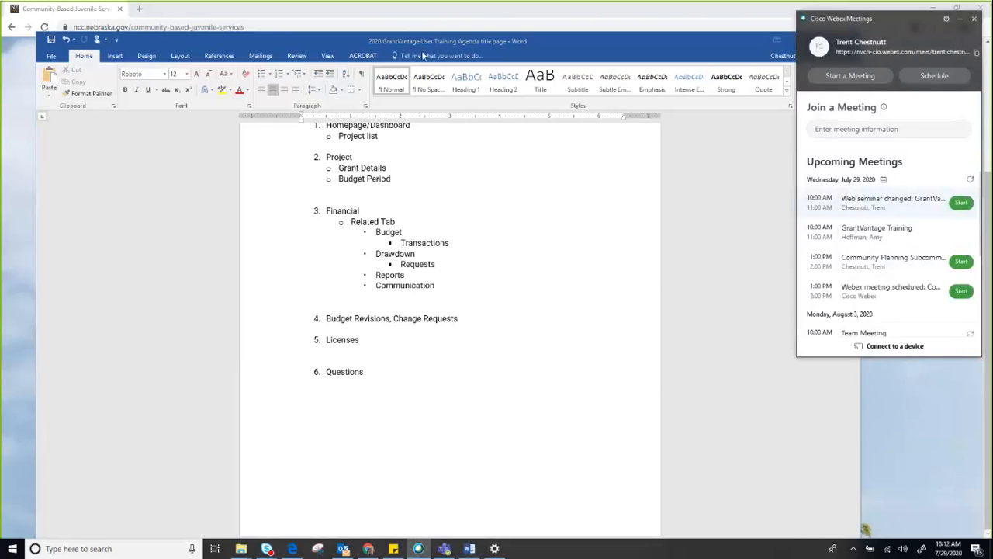
{"action": "left_click", "coordinate": [371, 548]}
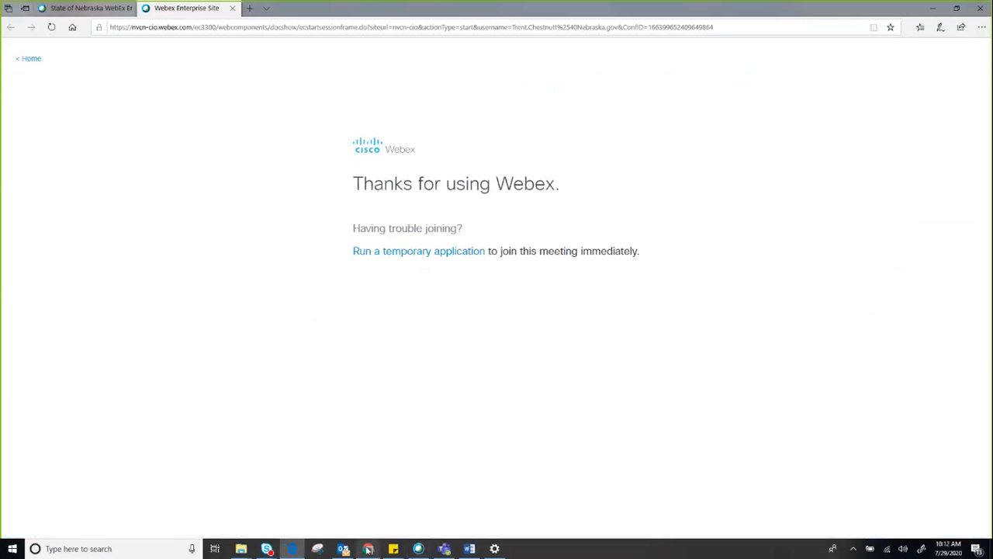
{"action": "left_click", "coordinate": [368, 548]}
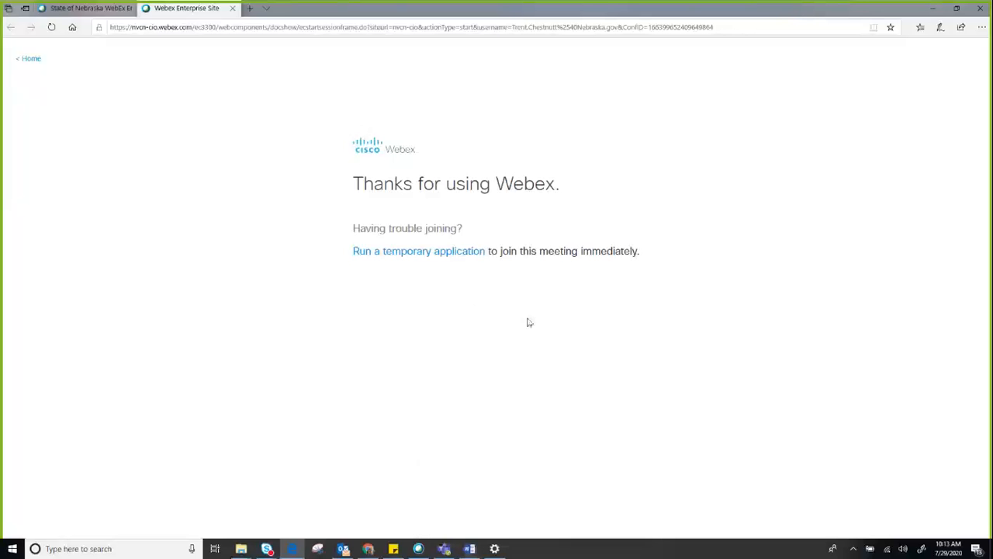
Switch to Chrome, open GrantVantage in a new tab and sign in with the prefilled organizational account
{"action": "left_click", "coordinate": [369, 548]}
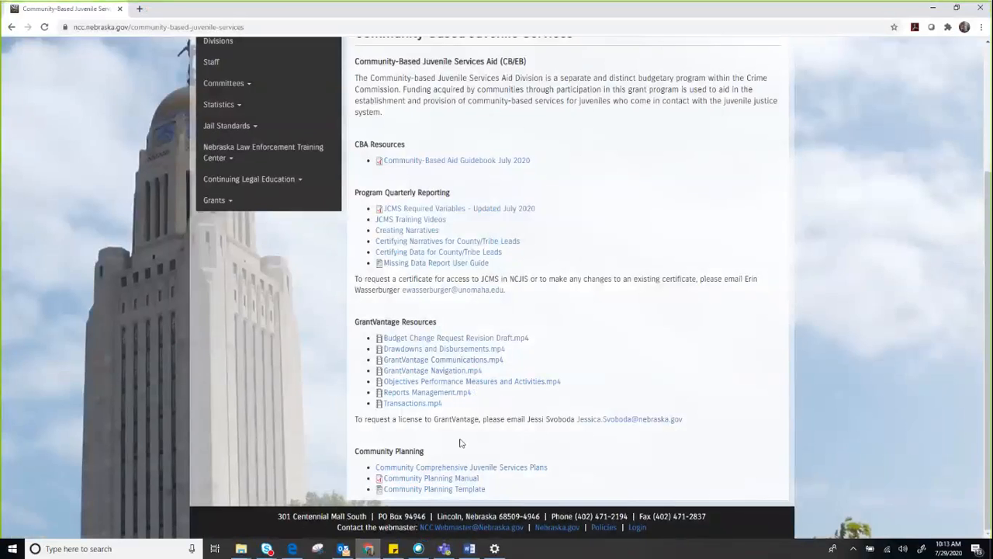
{"action": "left_click", "coordinate": [139, 8]}
{"action": "left_click", "coordinate": [772, 44]}
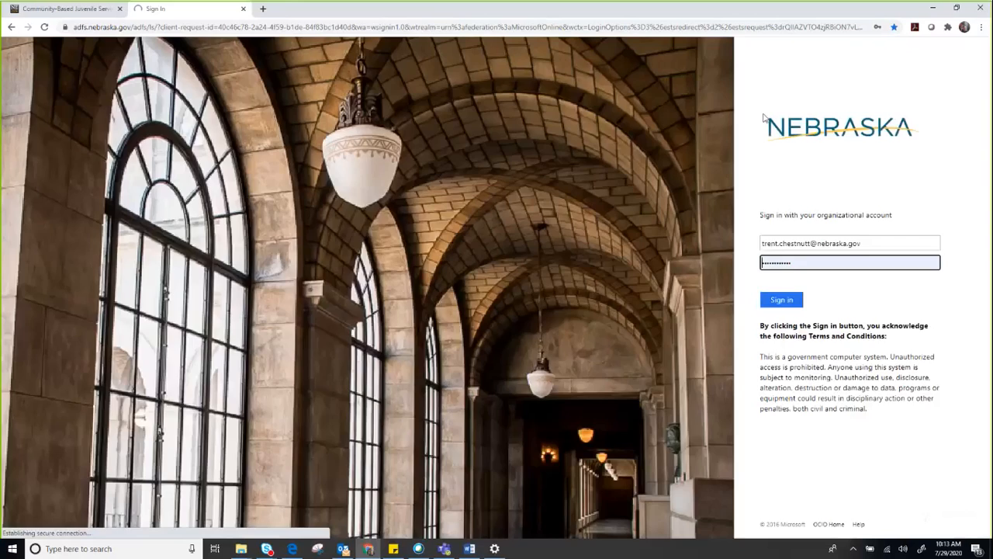
{"action": "left_click", "coordinate": [778, 299]}
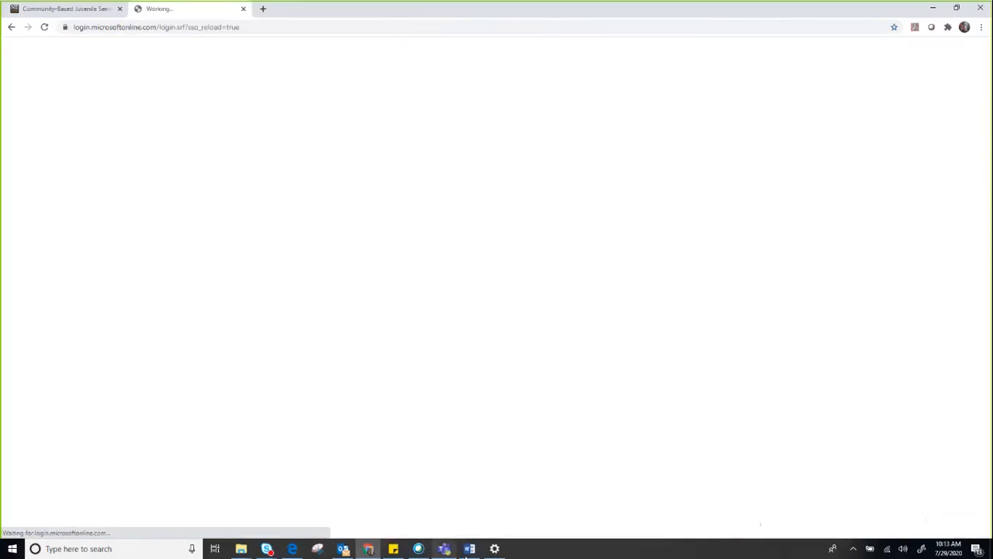
Move Word to the first place among the taskbar apps, show the agenda document and minimise it
{"action": "left_click_drag", "start_coordinate": [468, 549], "coordinate": [241, 548]}
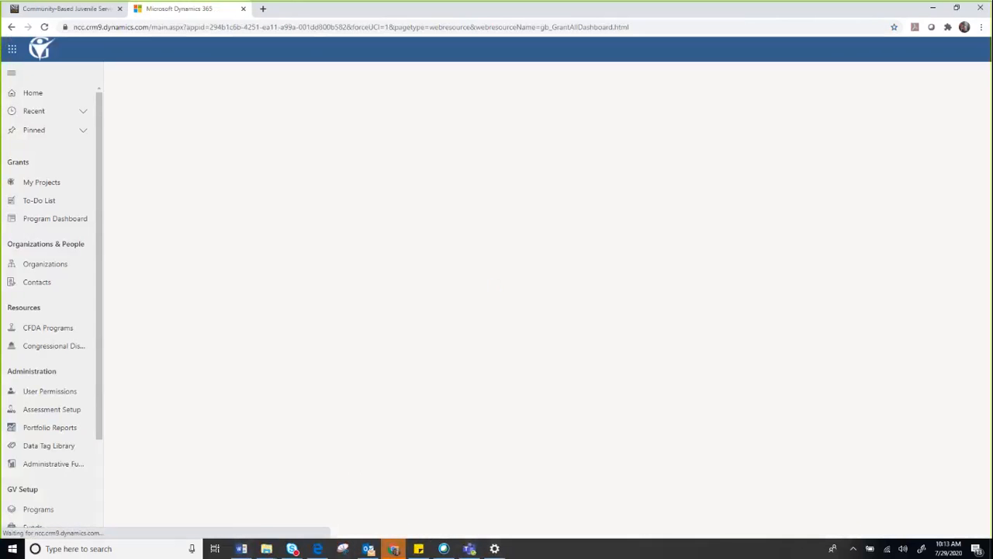
{"action": "left_click", "coordinate": [242, 549]}
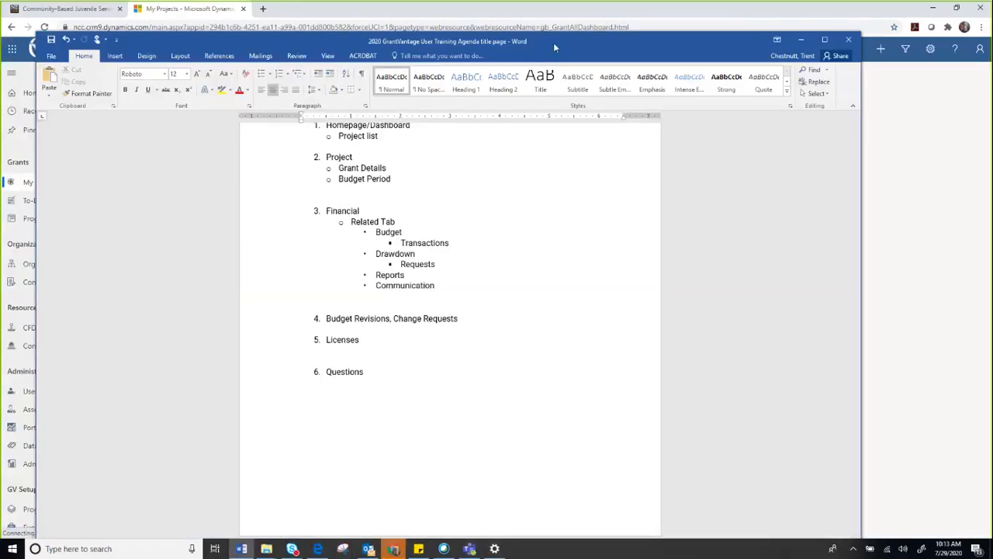
{"action": "left_click", "coordinate": [801, 39]}
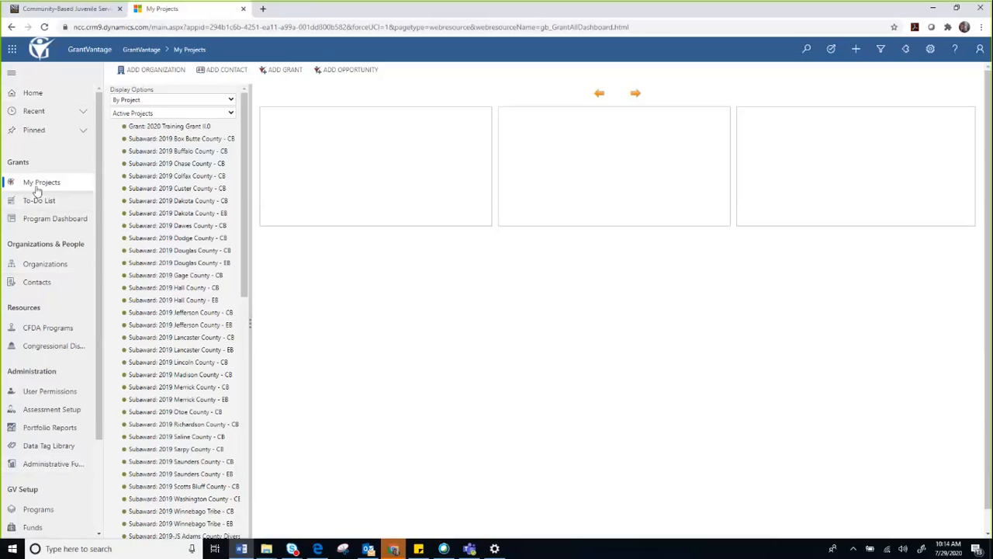
Collapse the site navigation and view the active projects grouped by program and by project
{"action": "left_click", "coordinate": [11, 75]}
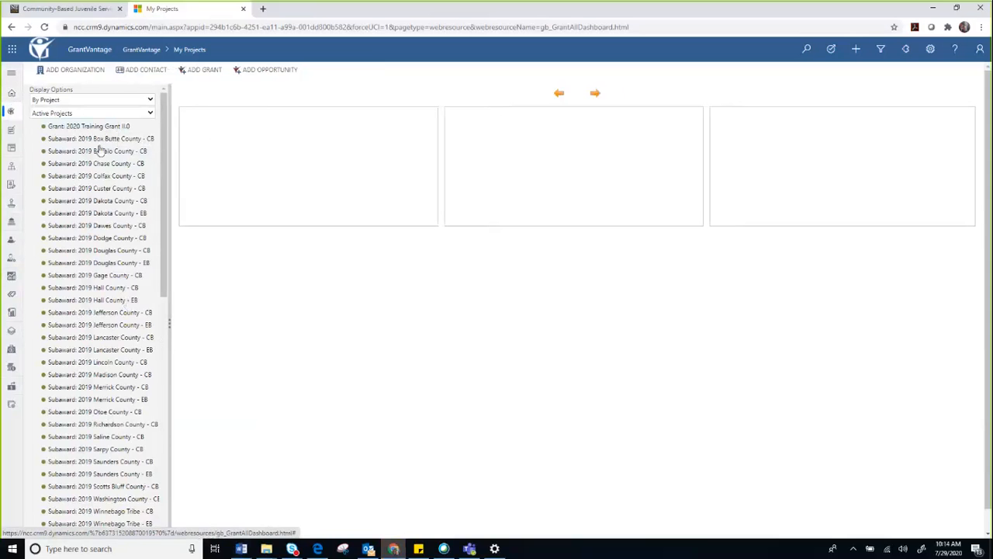
{"action": "left_click", "coordinate": [150, 100]}
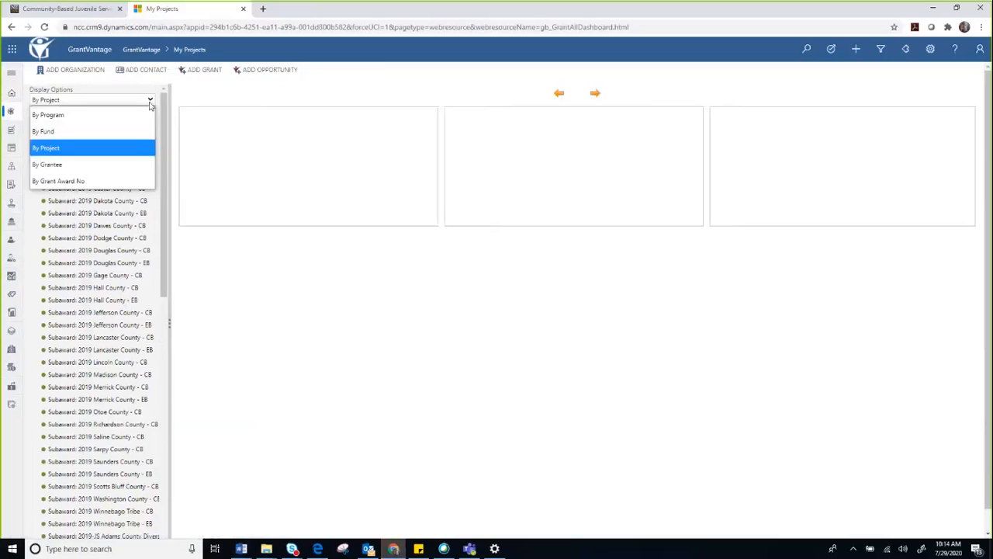
{"action": "left_click", "coordinate": [92, 115]}
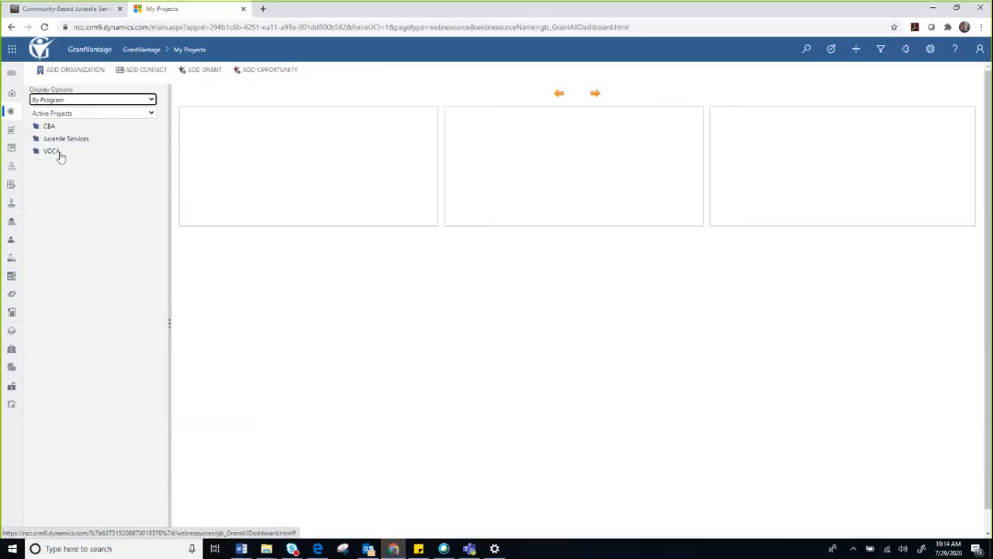
{"action": "left_click", "coordinate": [150, 99]}
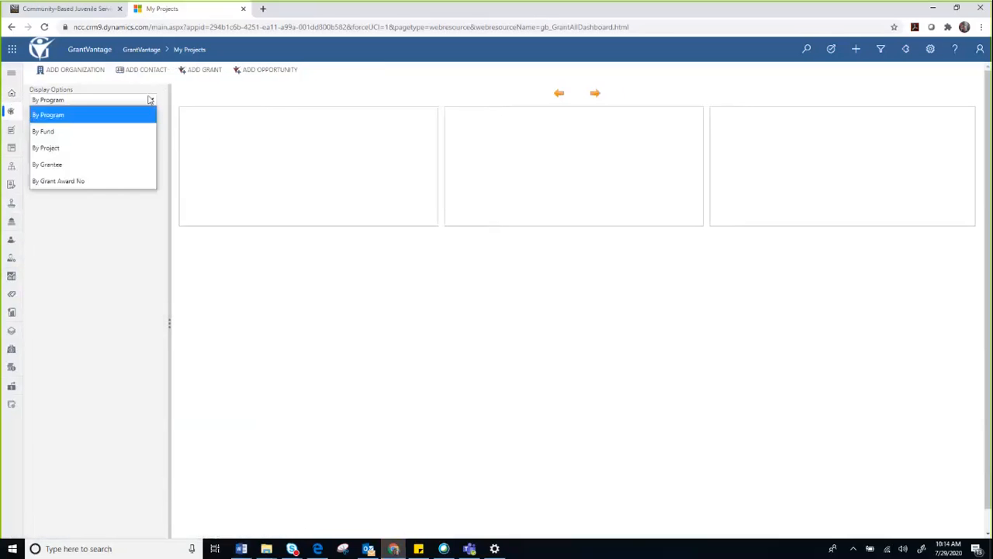
{"action": "left_click", "coordinate": [109, 148]}
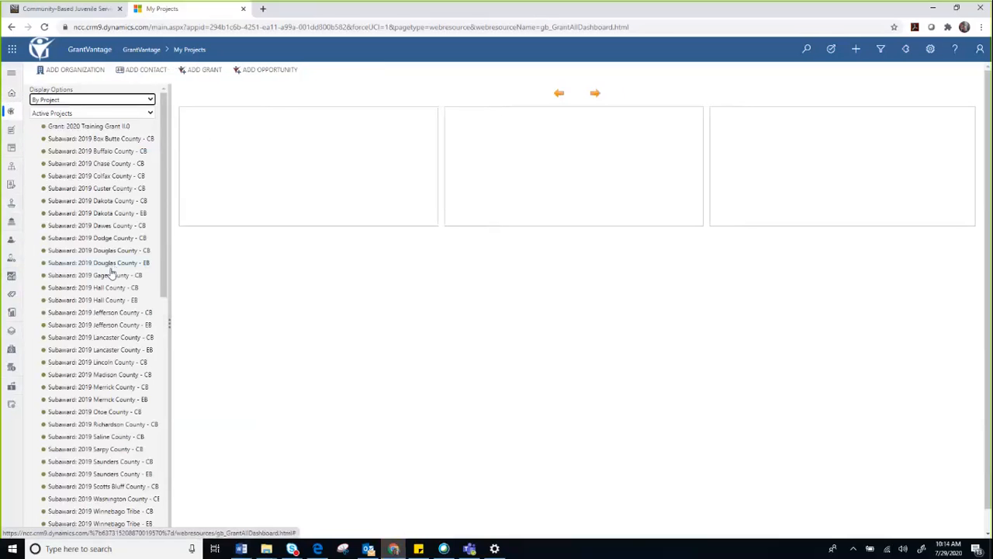
Examine the direct funding in the budget overview of 2020 Training Grant II.0, then open the grant and review its details
{"action": "left_click", "coordinate": [97, 130]}
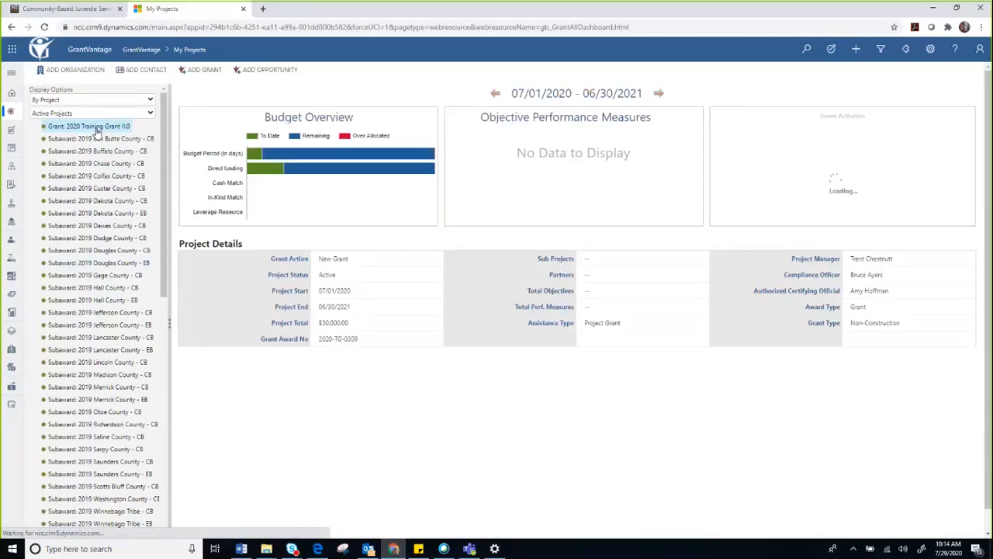
{"action": "mouse_move", "coordinate": [317, 177]}
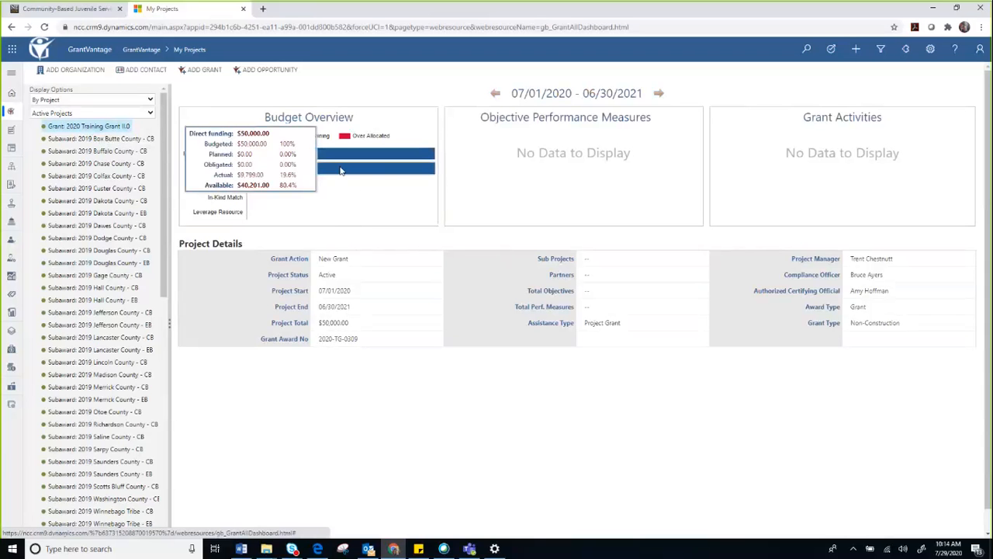
{"action": "left_click", "coordinate": [111, 126]}
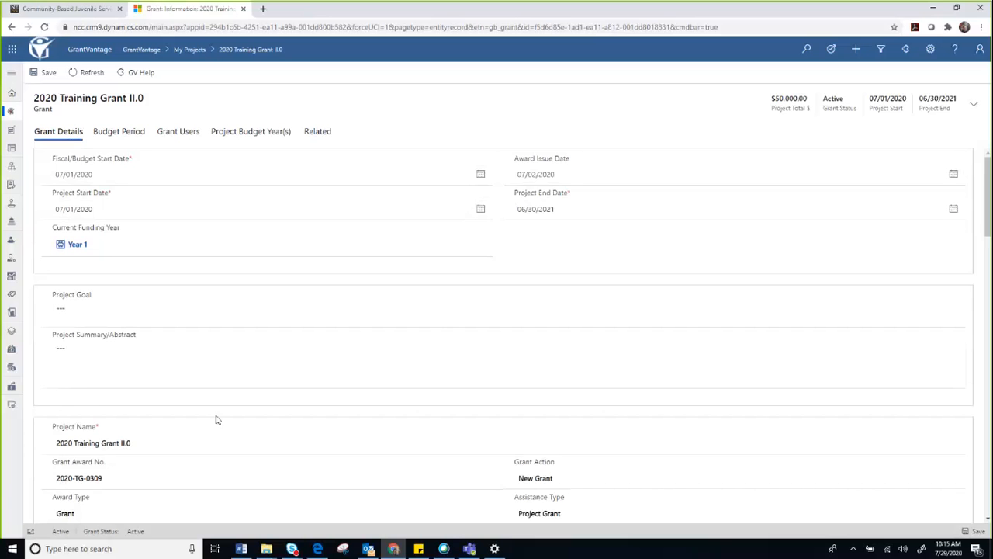
{"action": "scroll", "coordinate": [210, 412], "scroll_direction": "down", "scroll_amount": 2}
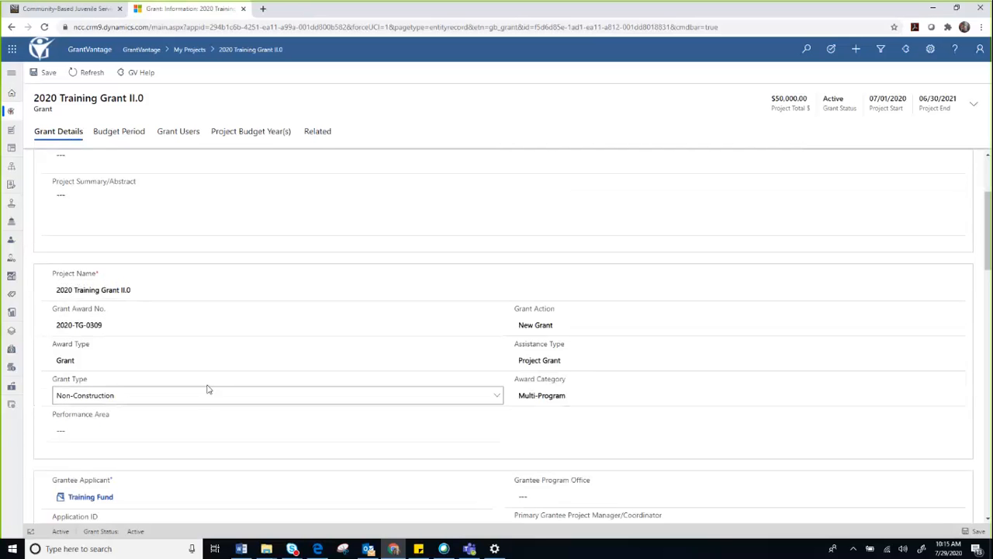
{"action": "scroll", "coordinate": [208, 389], "scroll_direction": "down", "scroll_amount": 4}
{"action": "scroll", "coordinate": [208, 388], "scroll_direction": "up", "scroll_amount": 6}
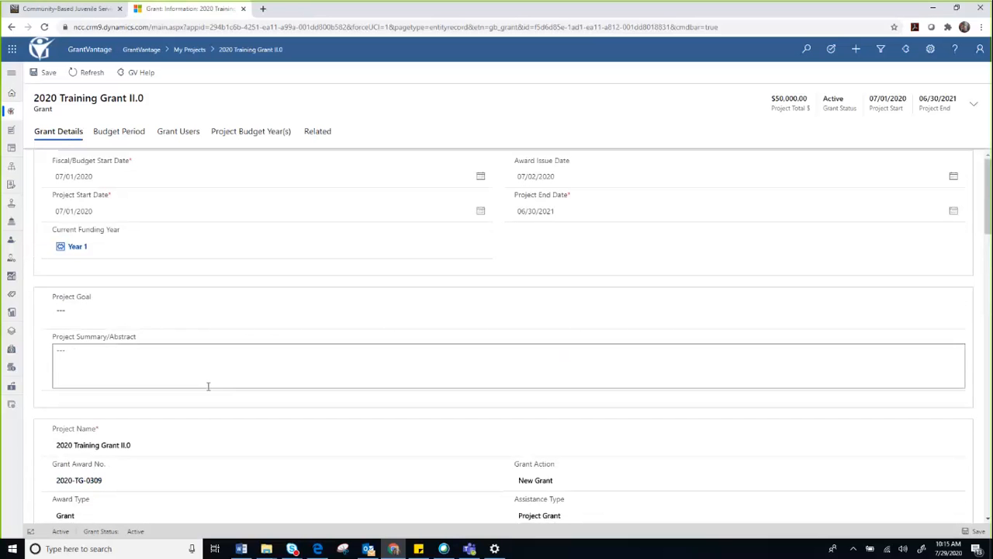
Review the grant's budget period, grant users and project budget years, and show its related project management areas
{"action": "left_click", "coordinate": [128, 134]}
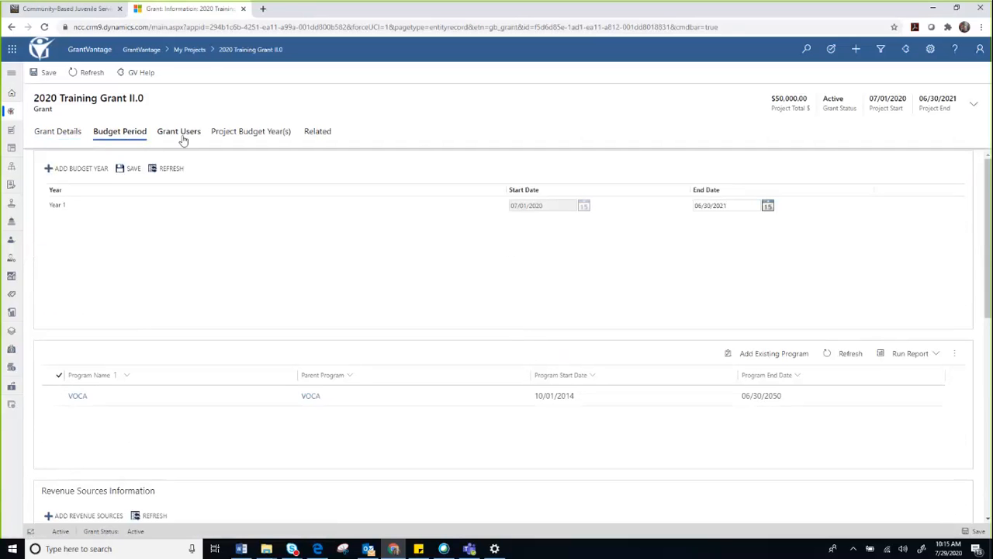
{"action": "left_click", "coordinate": [180, 134]}
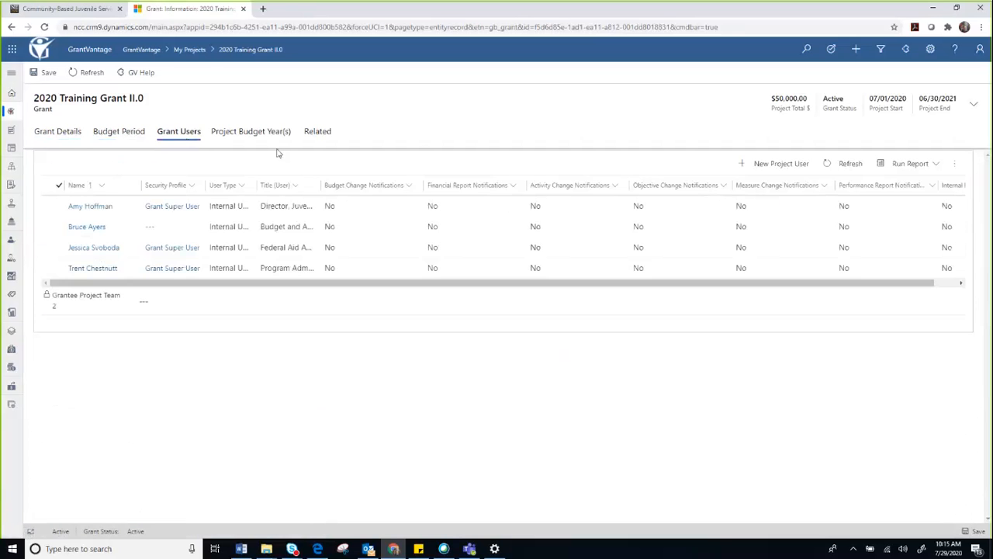
{"action": "left_click", "coordinate": [252, 133]}
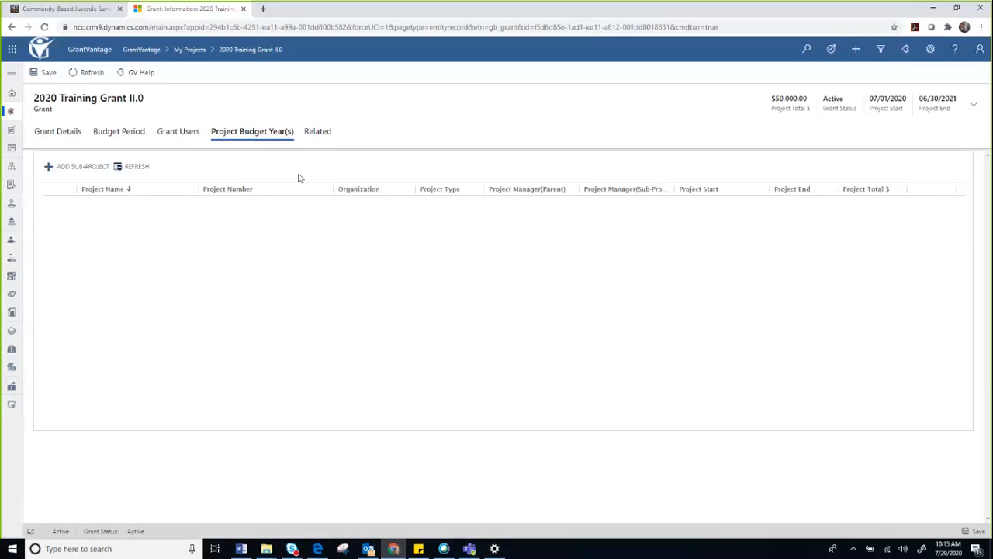
{"action": "left_click", "coordinate": [316, 134]}
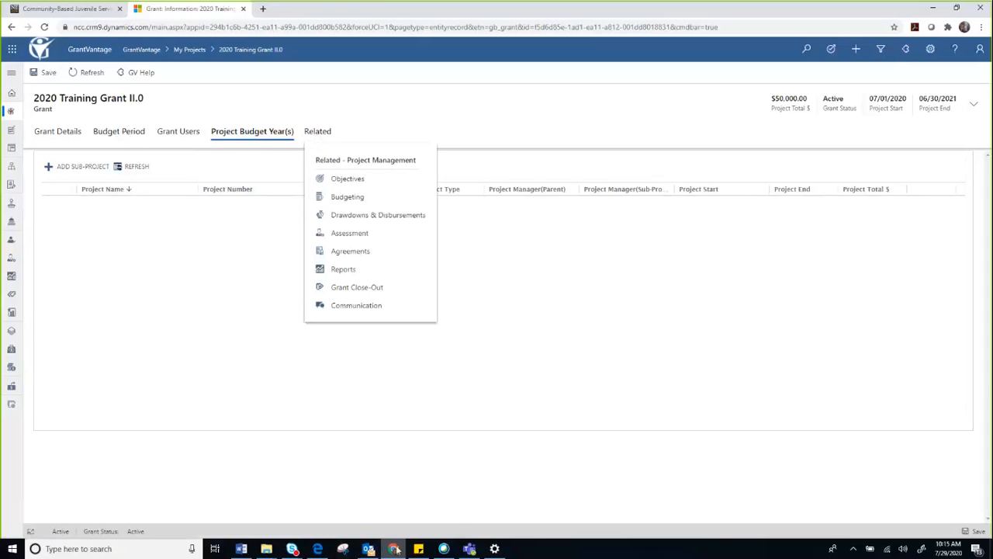
{"action": "mouse_move", "coordinate": [394, 549]}
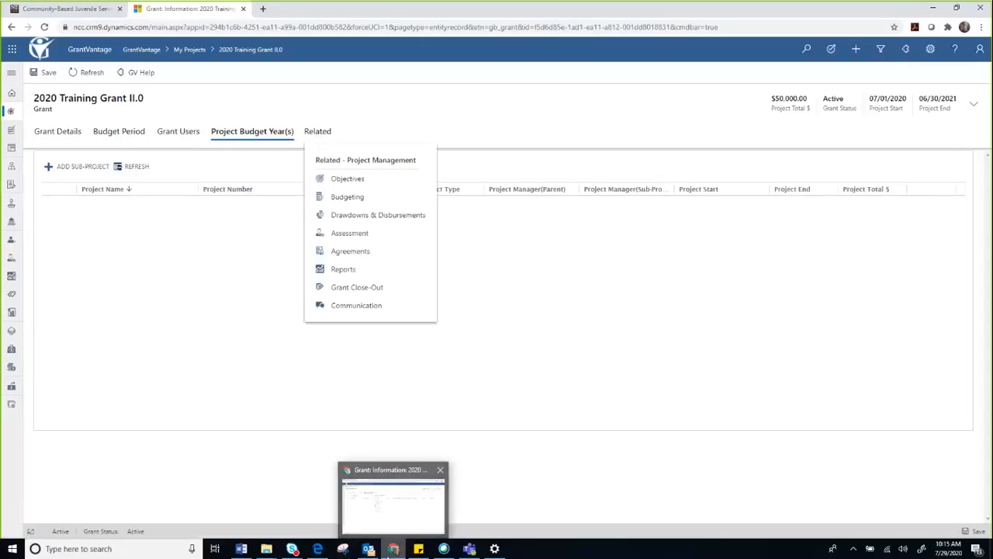
{"action": "left_click", "coordinate": [394, 549]}
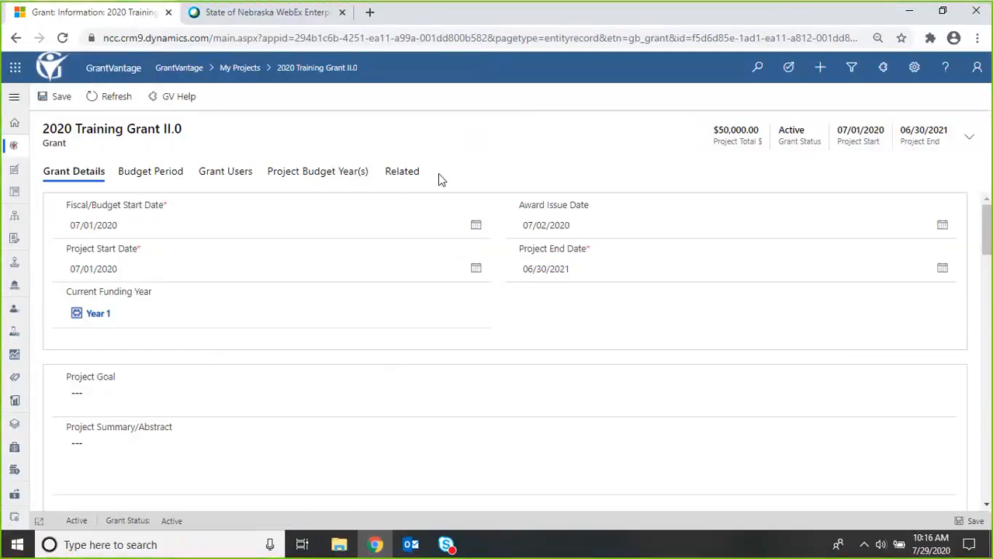
Open the related Budgeting page of 2020 Training Grant II.0
{"action": "left_click", "coordinate": [394, 177]}
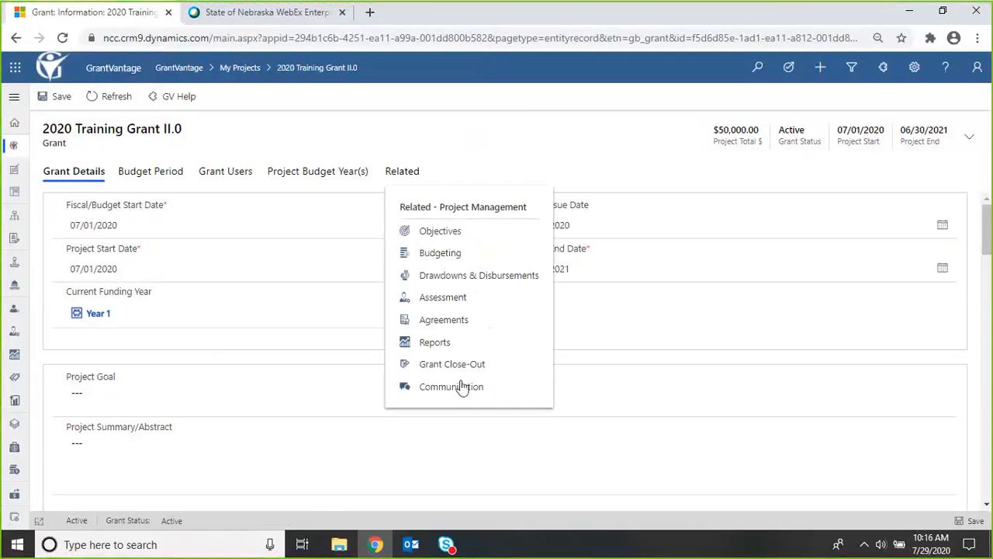
{"action": "left_click", "coordinate": [440, 253]}
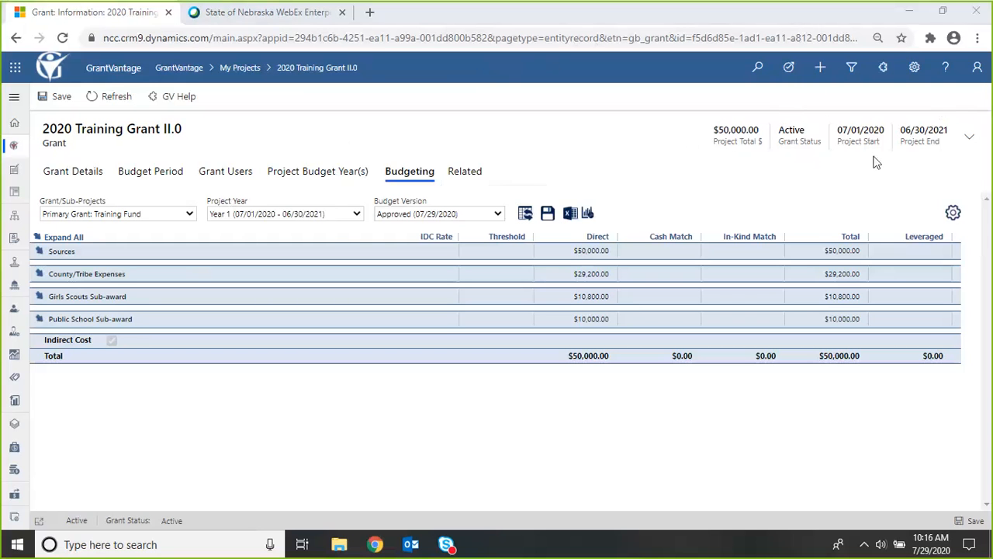
Expand all budget categories and start a new transaction for the Diversion Director's direct budget under County/Tribe Expenses
{"action": "left_click", "coordinate": [44, 241]}
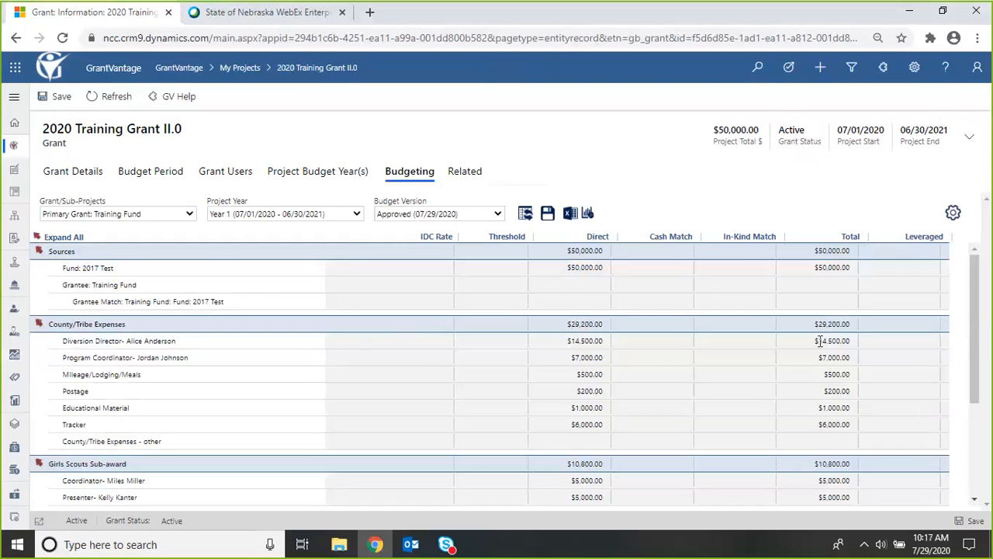
{"action": "left_click_drag", "start_coordinate": [975, 321], "coordinate": [977, 353]}
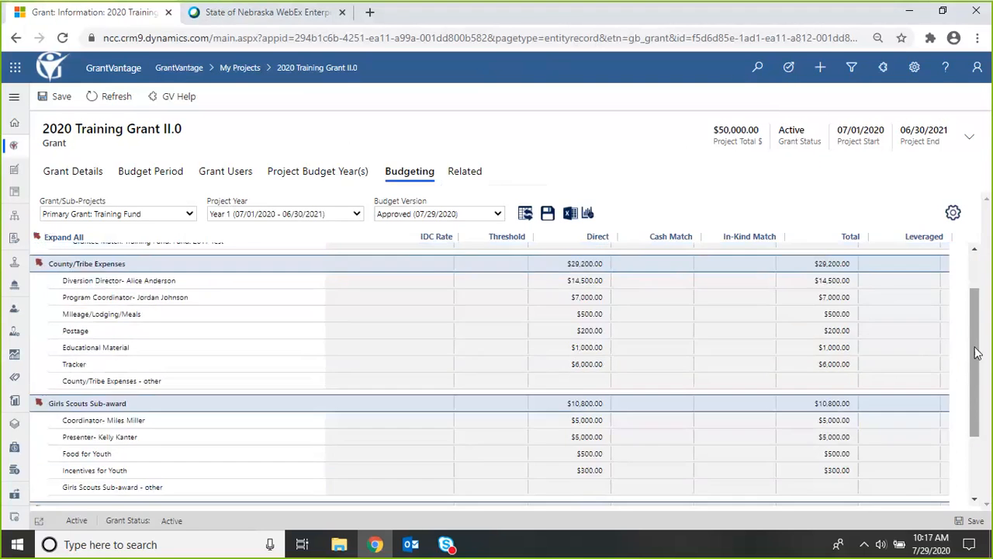
{"action": "left_click", "coordinate": [577, 281]}
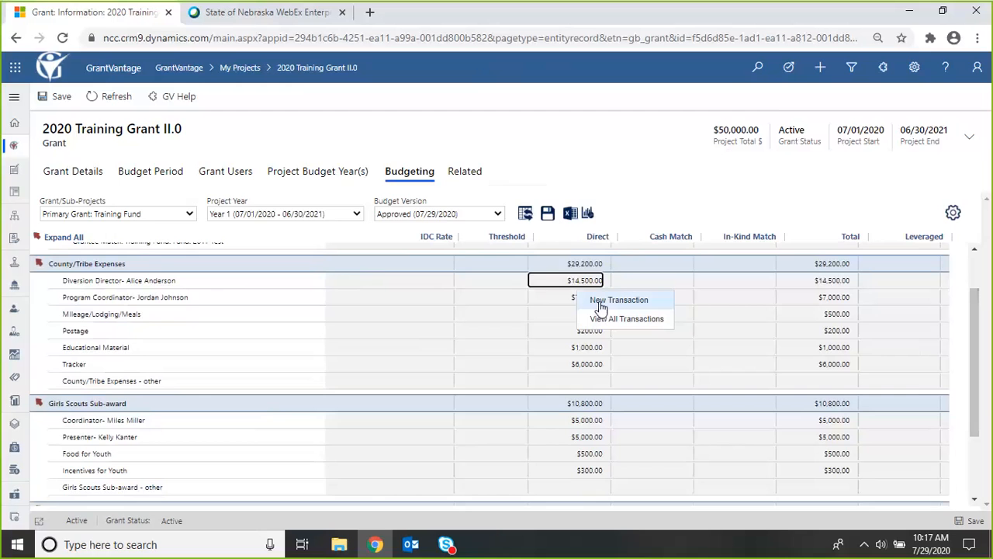
{"action": "left_click", "coordinate": [599, 304]}
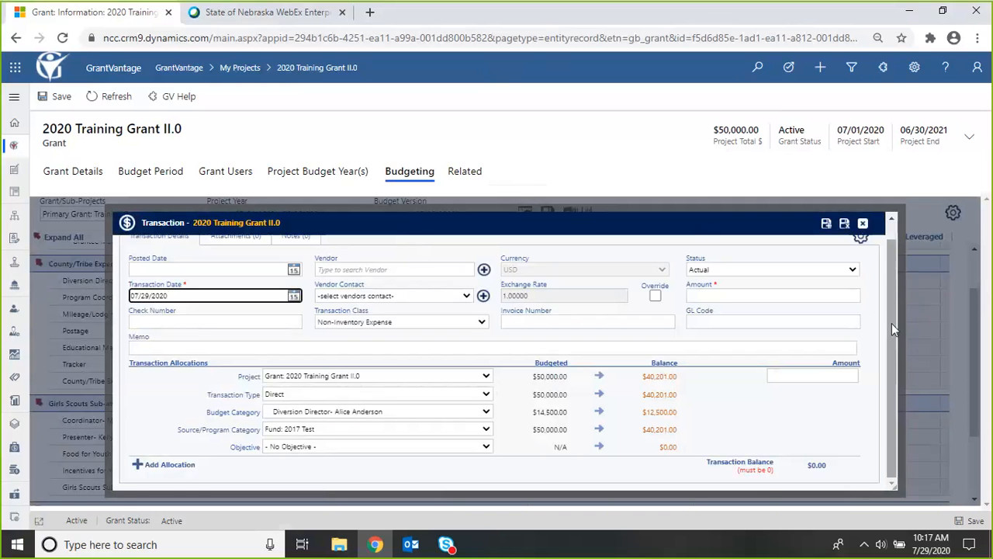
Set the new transaction's posted date to 07/29/2020 and its transaction date to 07/31/2020
{"action": "left_click_drag", "start_coordinate": [893, 325], "coordinate": [890, 310]}
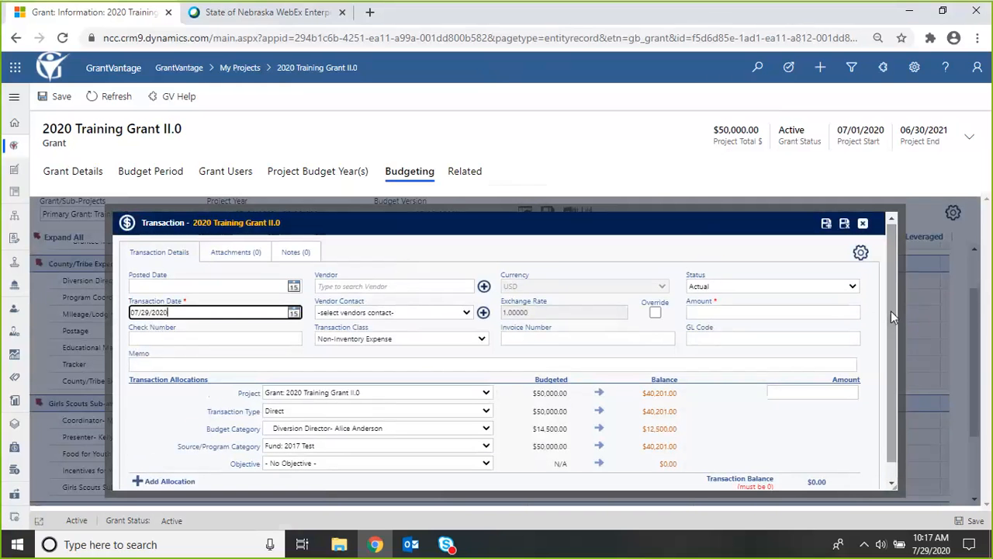
{"action": "left_click", "coordinate": [294, 287]}
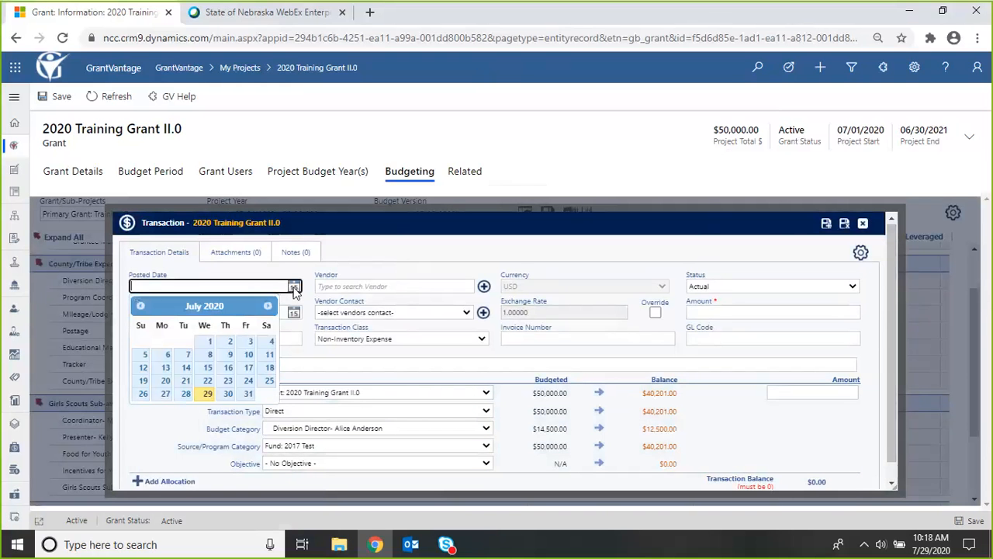
{"action": "left_click", "coordinate": [208, 394]}
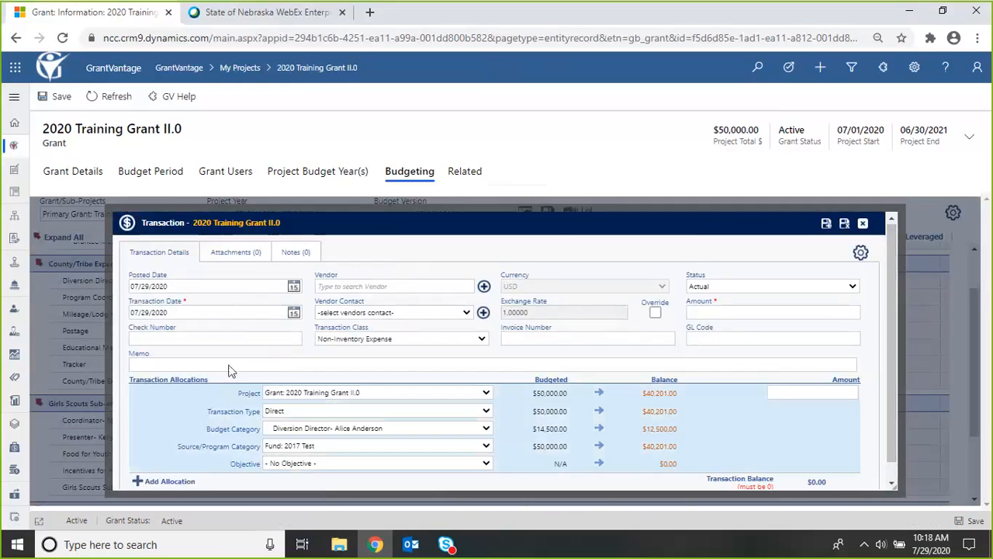
{"action": "left_click", "coordinate": [294, 318]}
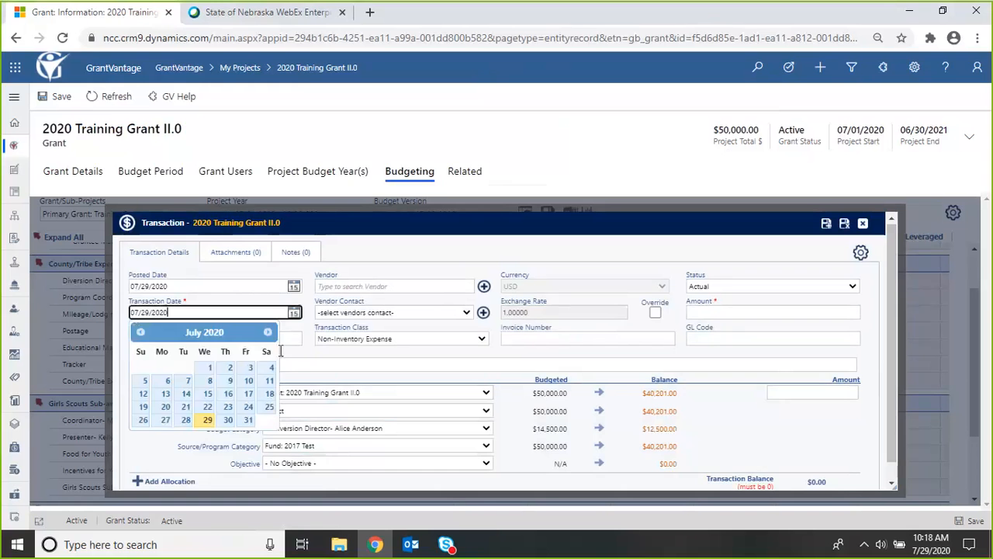
{"action": "left_click", "coordinate": [242, 417]}
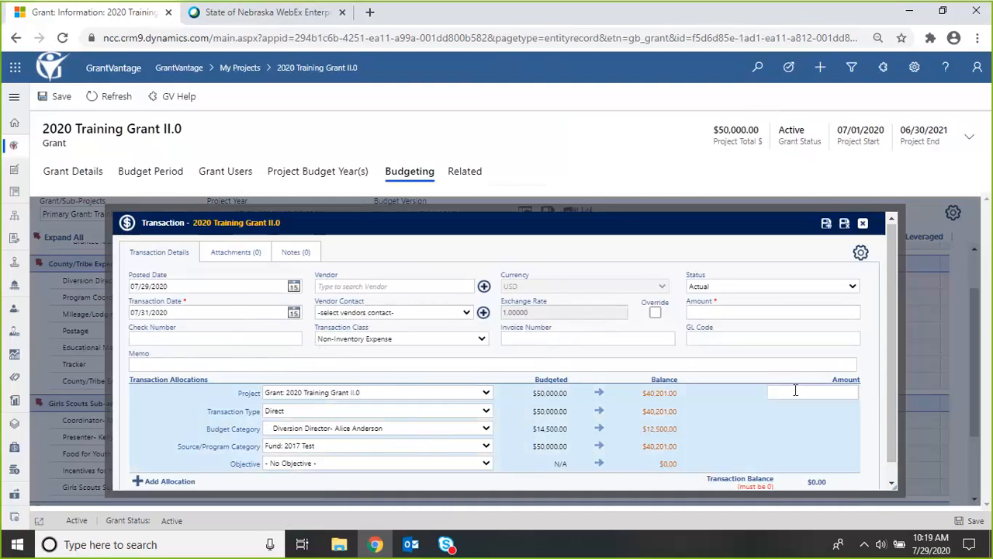
Enter an amount of 2000 and the memo "Invoice #1 (7/1-7/31)", then save and close the transaction
{"action": "left_click", "coordinate": [729, 314]}
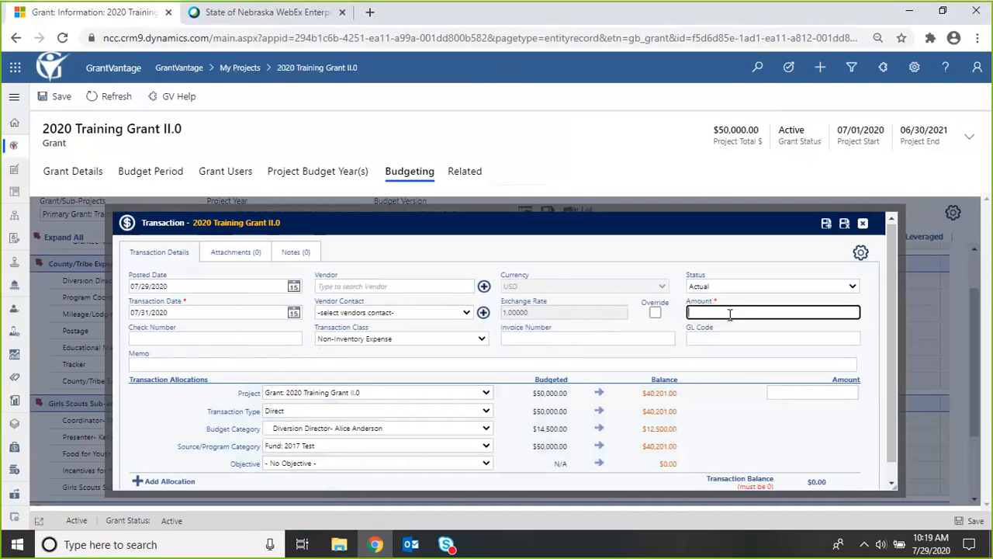
{"action": "type", "text": "2000"}
{"action": "left_click", "coordinate": [733, 386]}
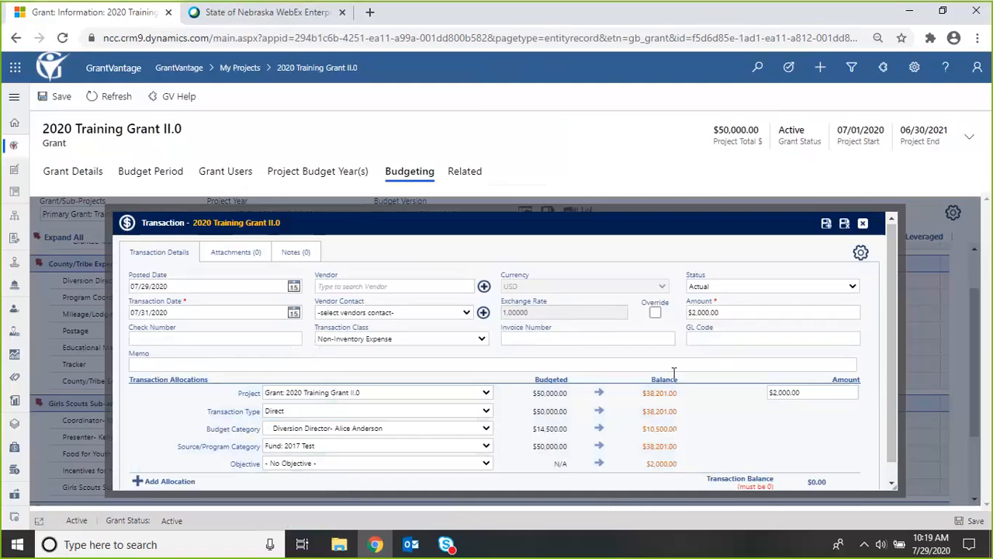
{"action": "left_click", "coordinate": [226, 366]}
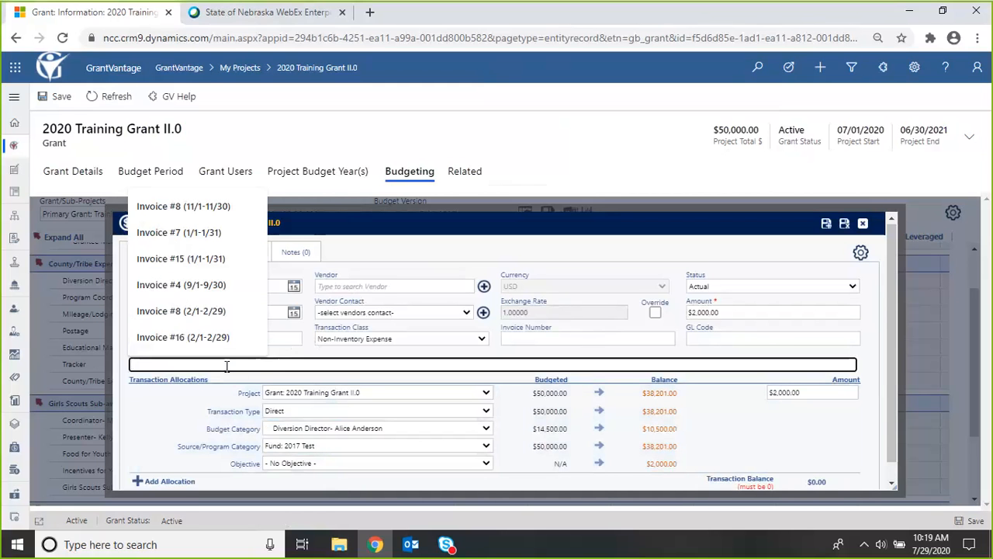
{"action": "type", "text": "Invoice #1"}
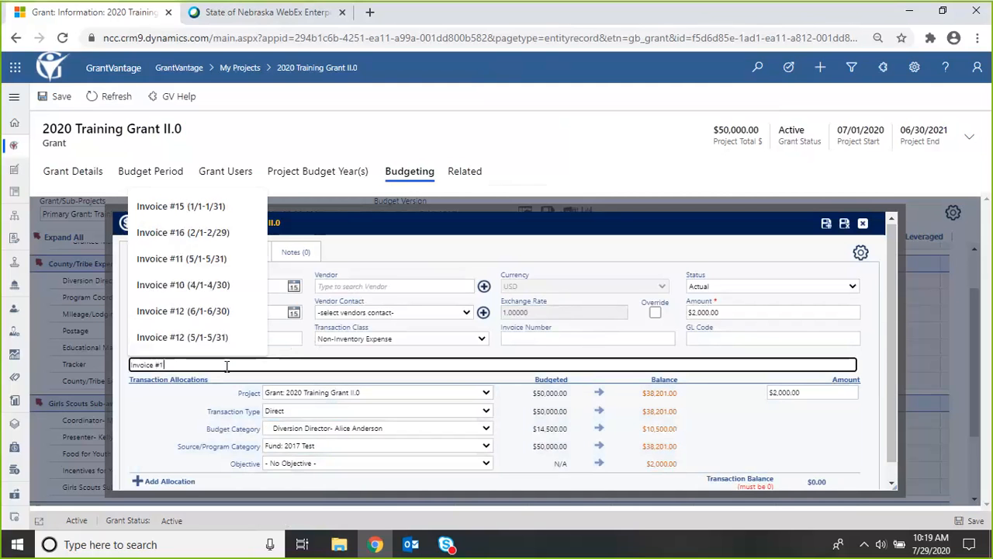
{"action": "type", "text": " (7"}
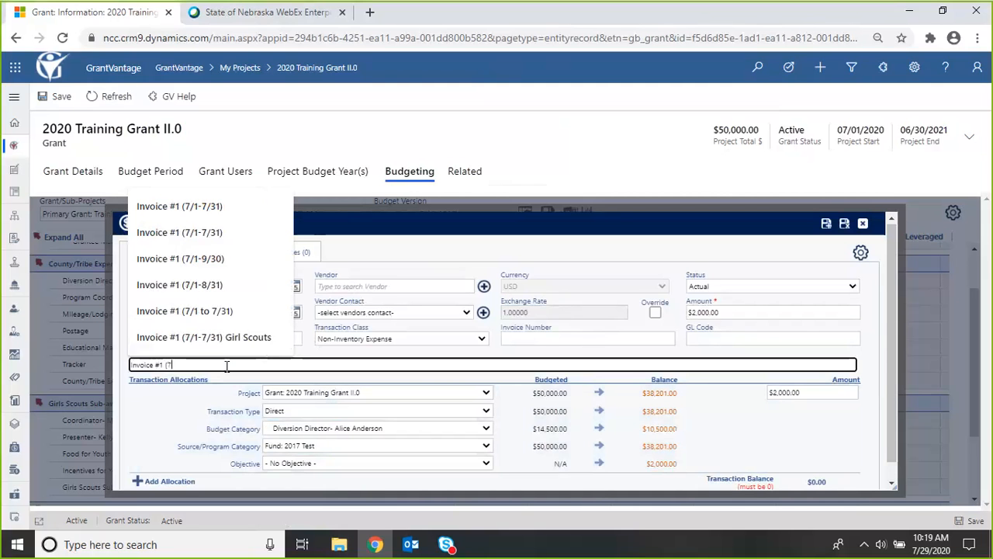
{"action": "type", "text": "/1-"}
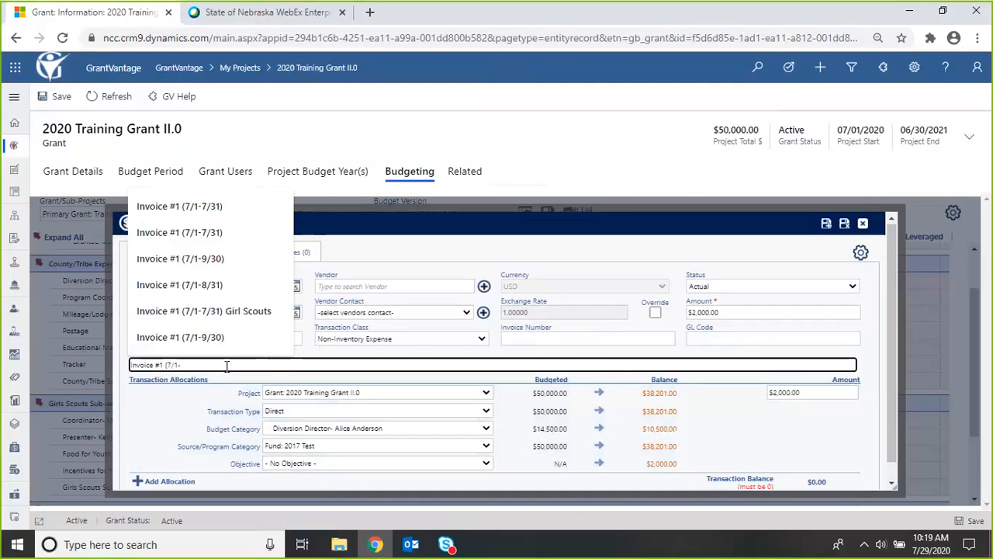
{"action": "type", "text": "7/31)"}
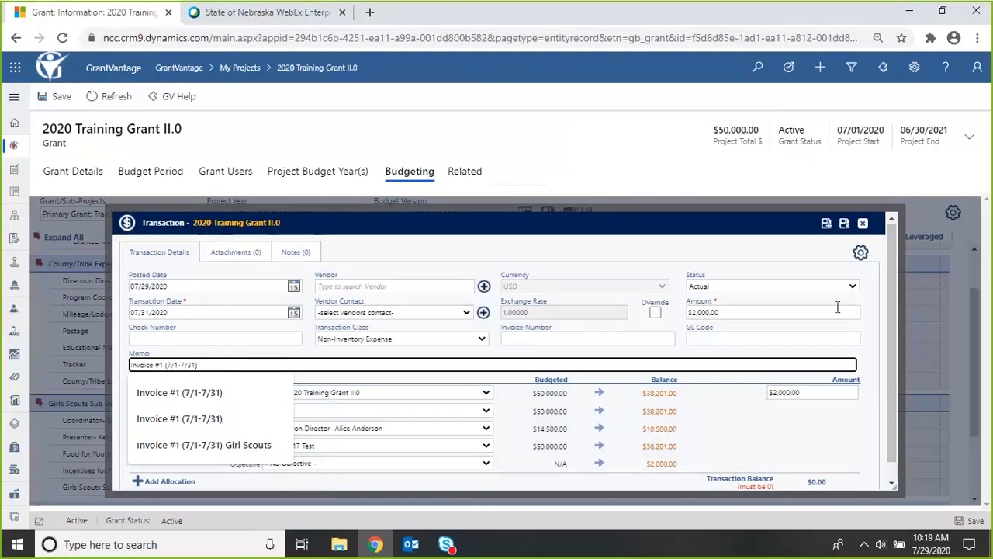
{"action": "left_click", "coordinate": [845, 224]}
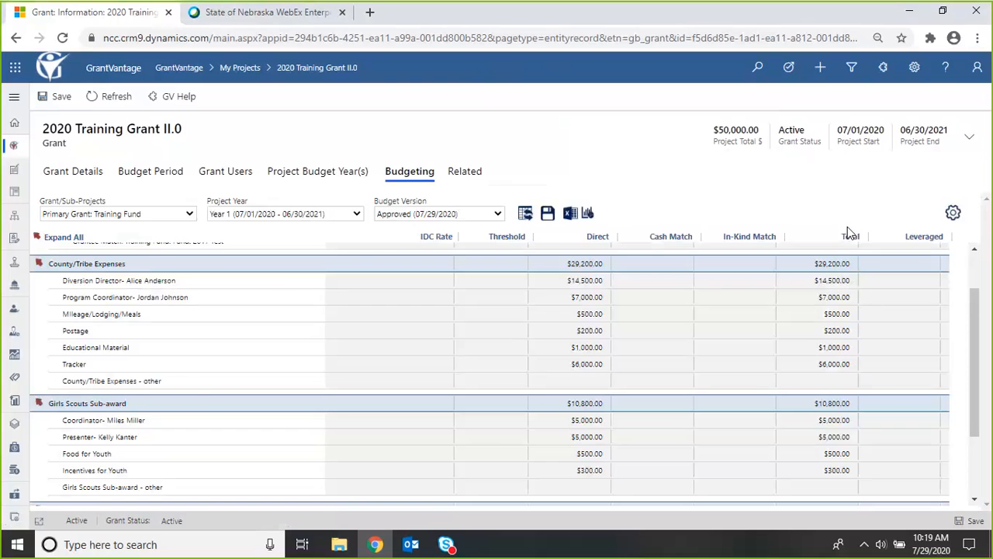
View the Diversion Director's full-budget-year actual transactions, open the first listed entry to check it, and close the transaction summary
{"action": "left_click", "coordinate": [588, 281]}
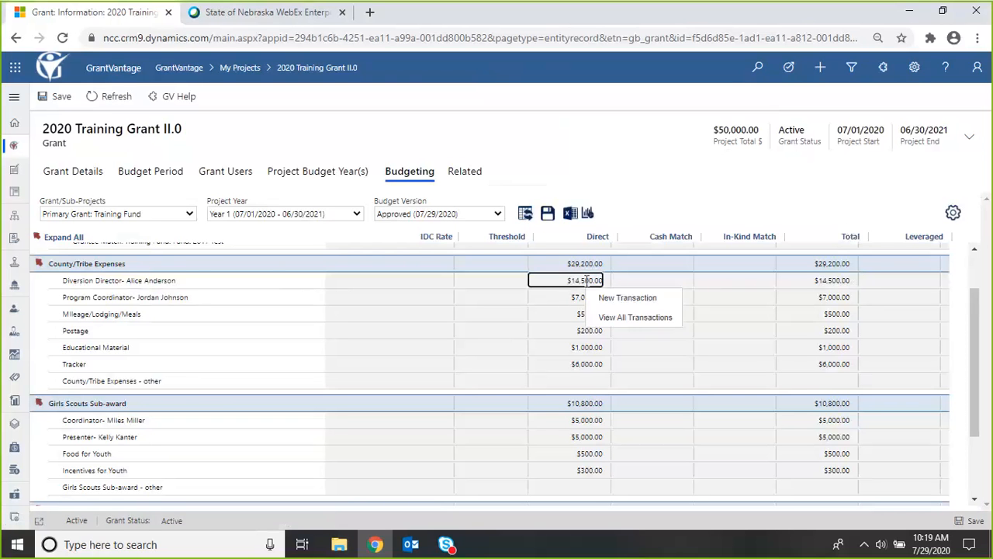
{"action": "left_click", "coordinate": [634, 318]}
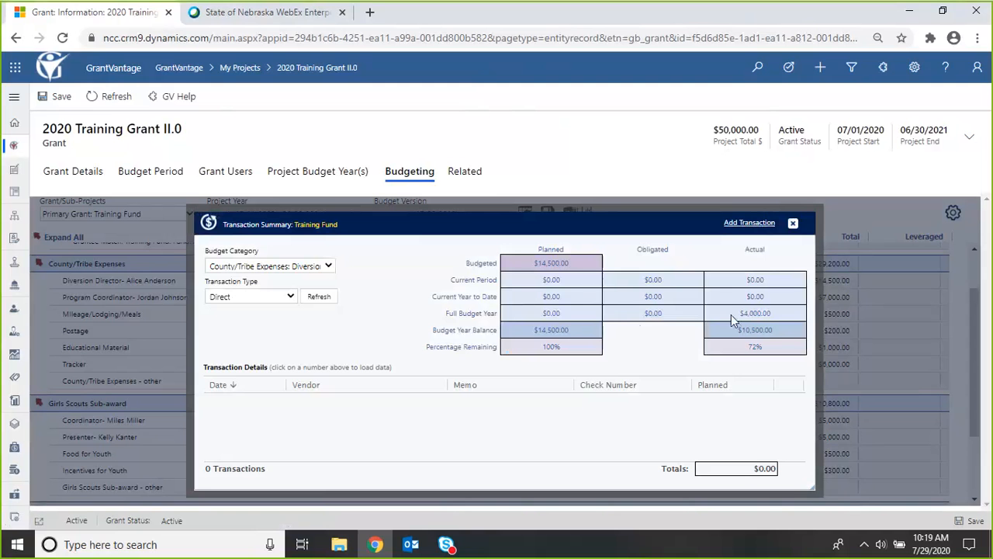
{"action": "left_click", "coordinate": [731, 313]}
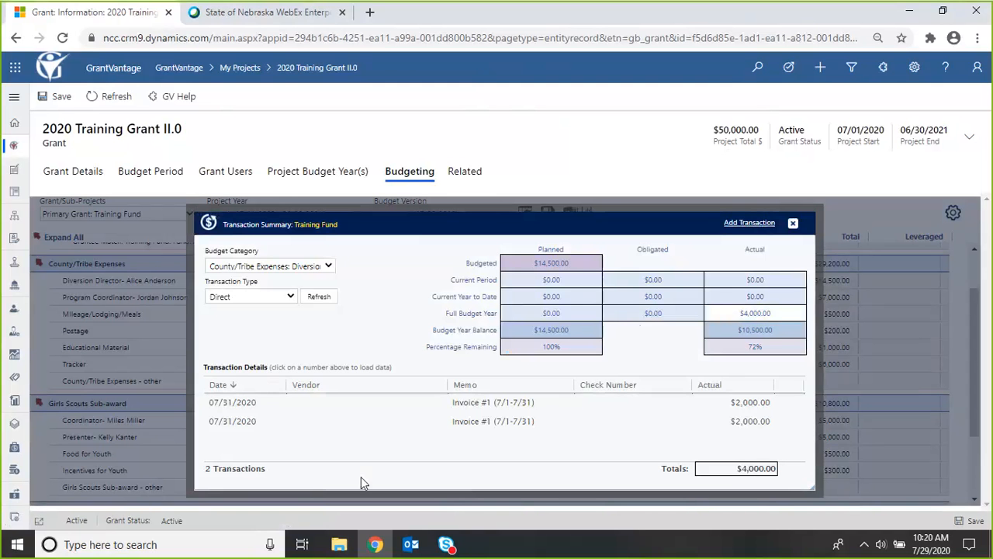
{"action": "left_click", "coordinate": [633, 406]}
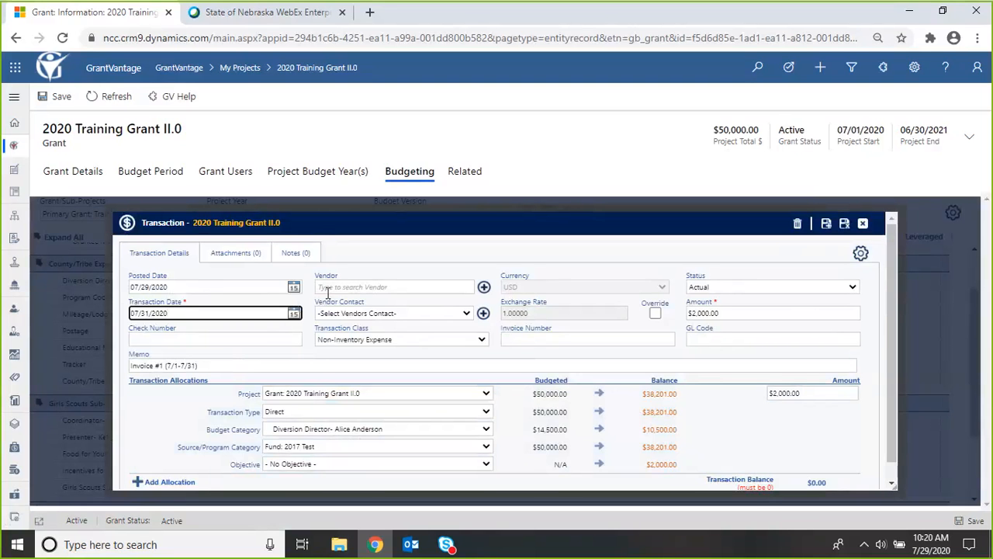
{"action": "left_click", "coordinate": [200, 318]}
{"action": "left_click", "coordinate": [865, 228]}
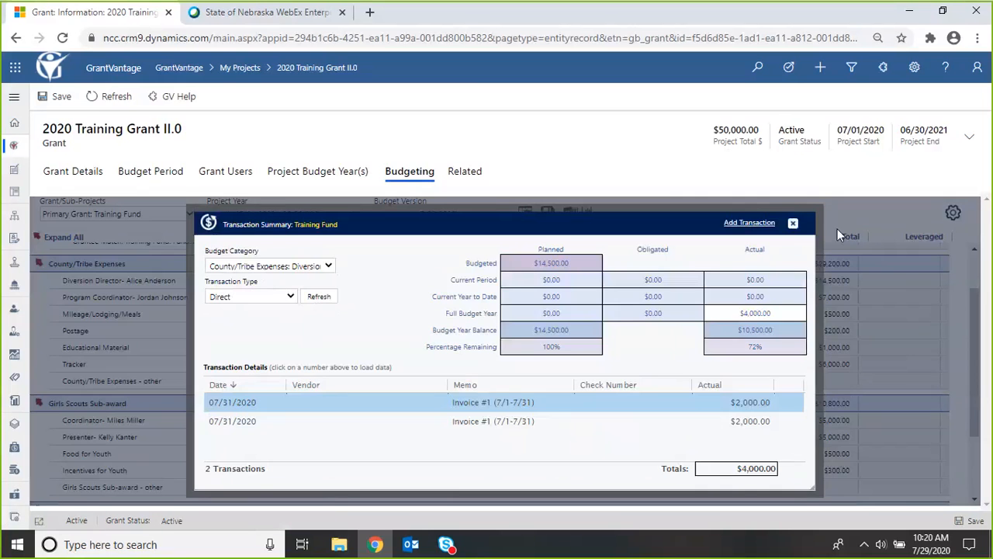
{"action": "left_click", "coordinate": [792, 225]}
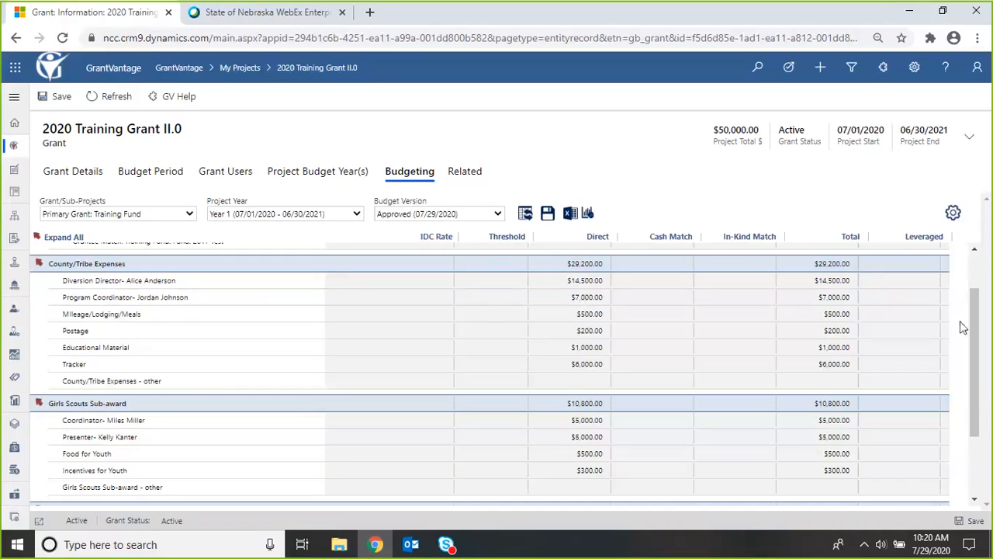
Open the grant's related Reports page, expand all categories of the Transaction Report and examine the entries down to the Public School Sub-award
{"action": "left_click_drag", "start_coordinate": [975, 338], "coordinate": [972, 271]}
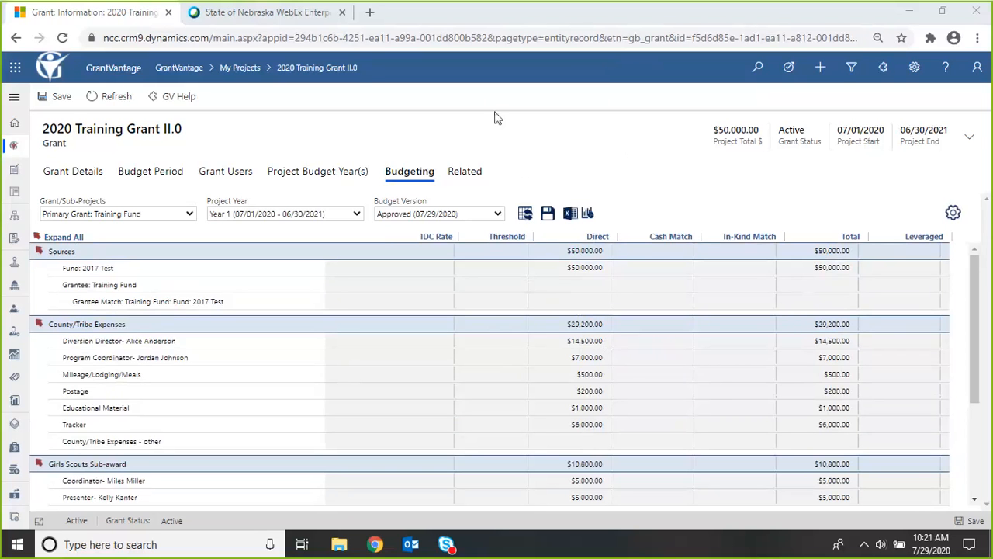
{"action": "left_click", "coordinate": [474, 175]}
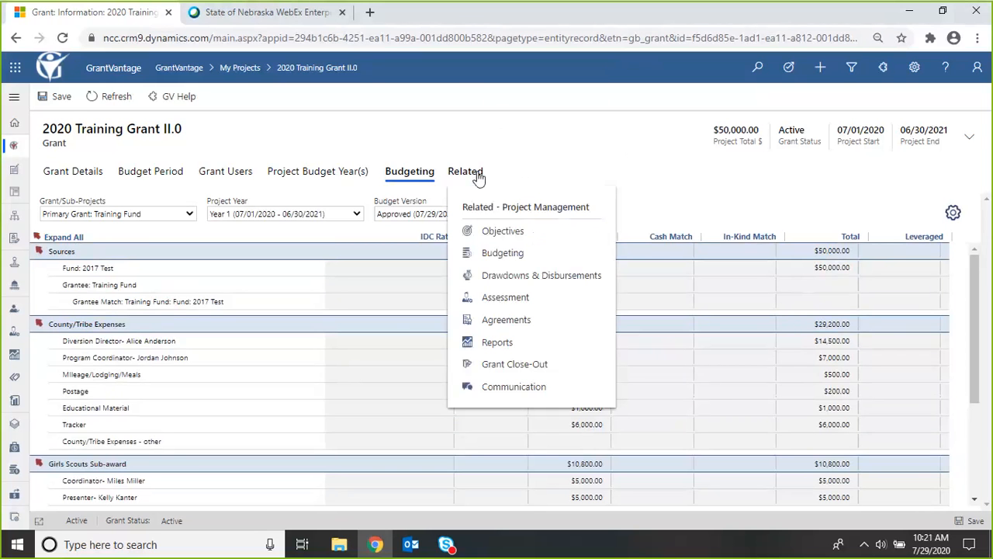
{"action": "left_click", "coordinate": [498, 346]}
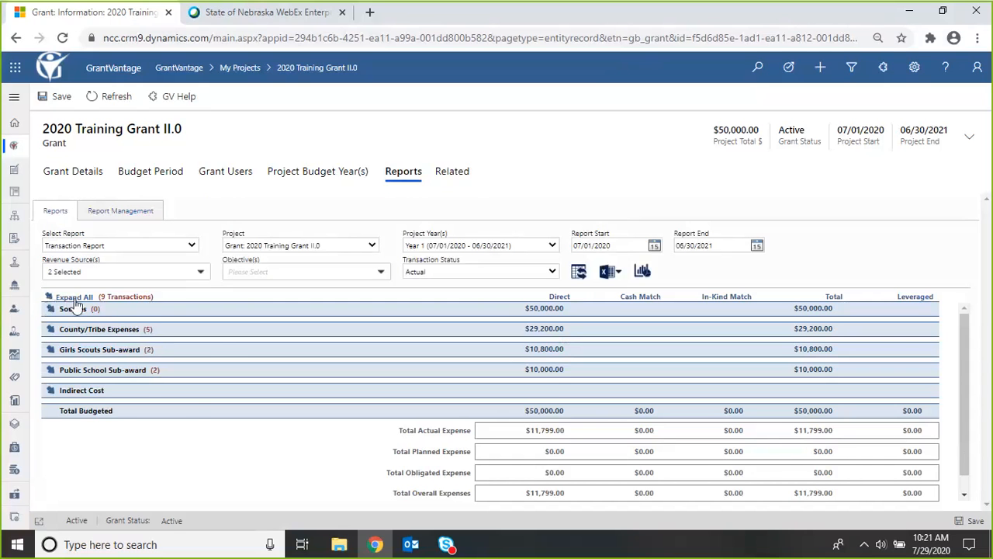
{"action": "left_click", "coordinate": [49, 298]}
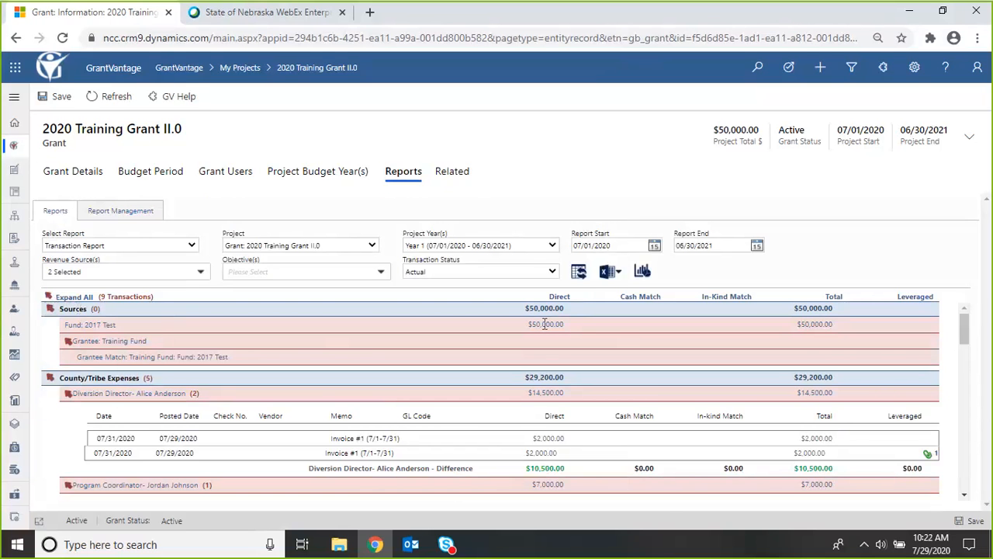
{"action": "scroll", "coordinate": [597, 348], "scroll_direction": "down", "scroll_amount": 1}
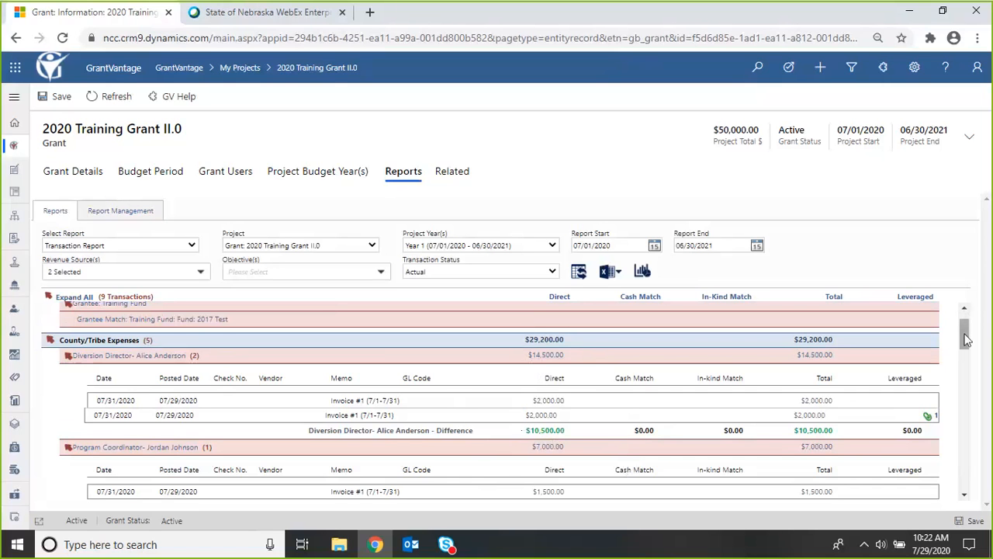
{"action": "left_click_drag", "start_coordinate": [965, 339], "coordinate": [967, 460]}
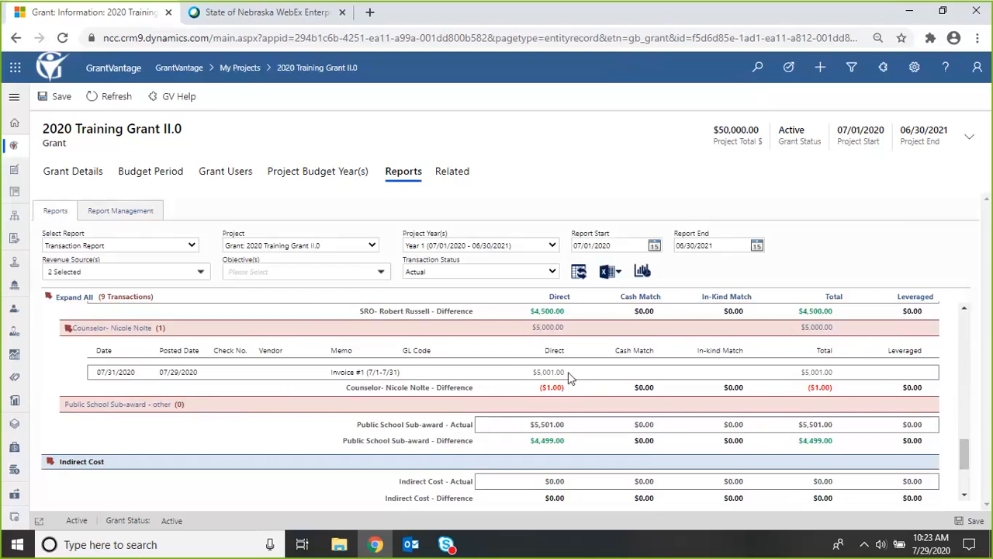
Open the Counselor's Invoice #1 transaction from the report and set its amount to 5000.00
{"action": "left_click", "coordinate": [574, 378]}
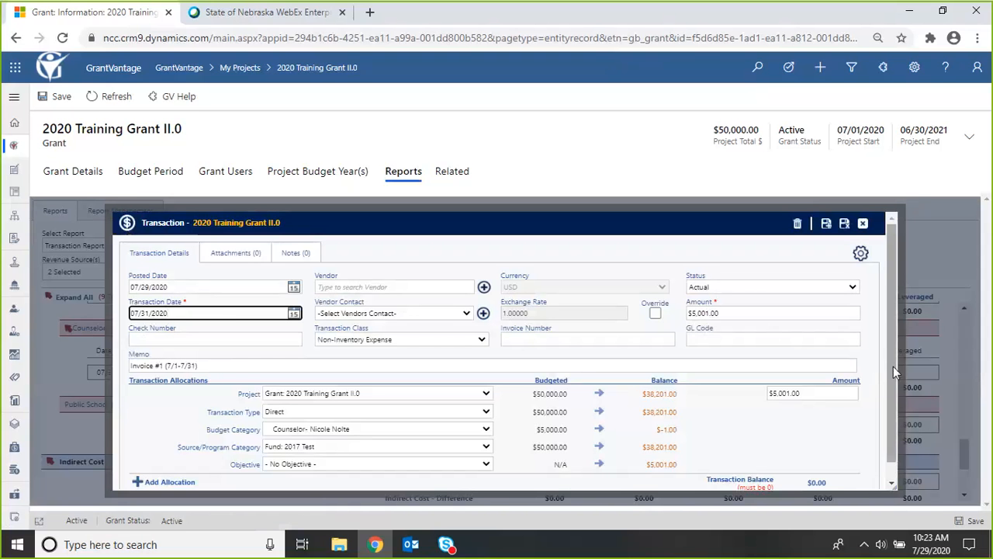
{"action": "left_click", "coordinate": [724, 313]}
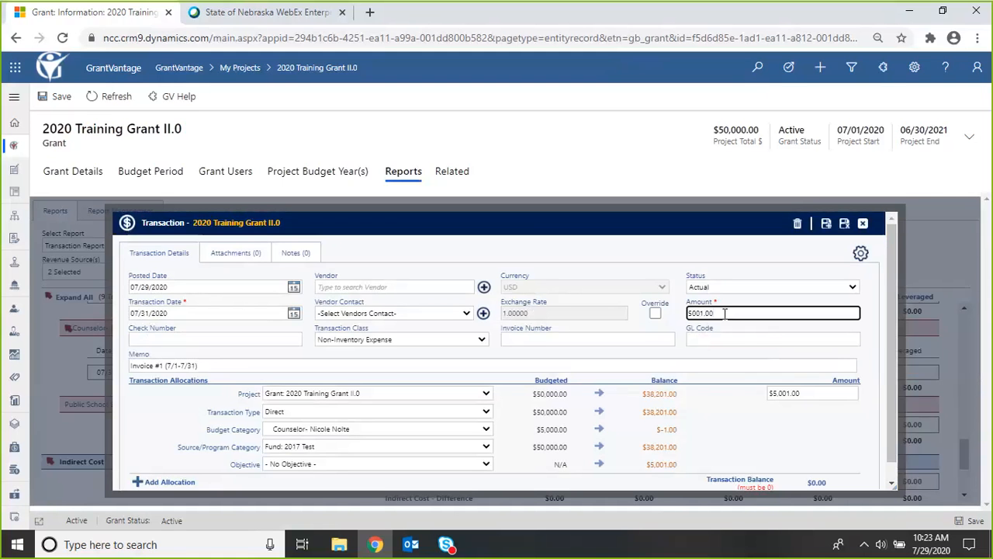
{"action": "key", "text": "BackSpace"}
{"action": "key", "text": "BackSpace"}
{"action": "key", "text": "BackSpace"}
{"action": "key", "text": "BackSpace"}
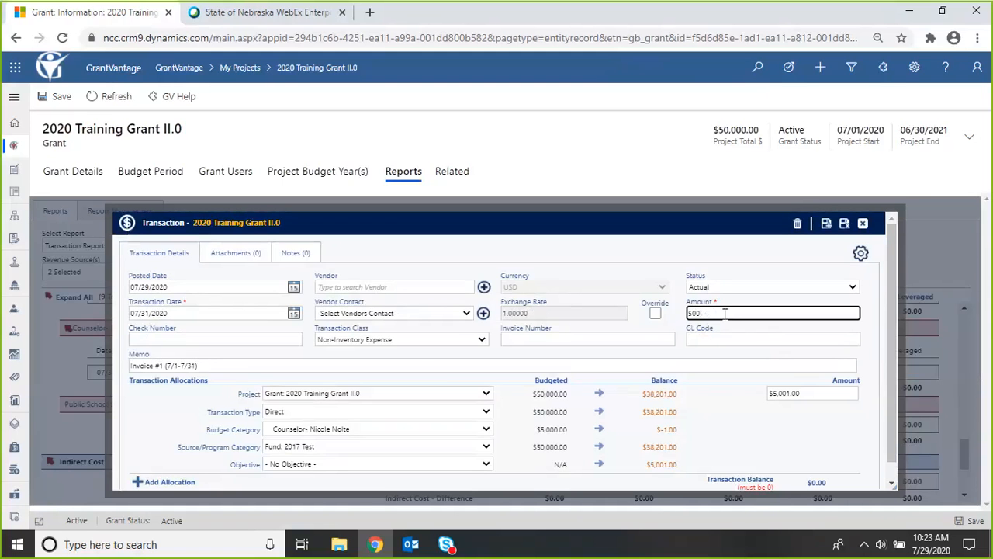
{"action": "type", "text": "0"}
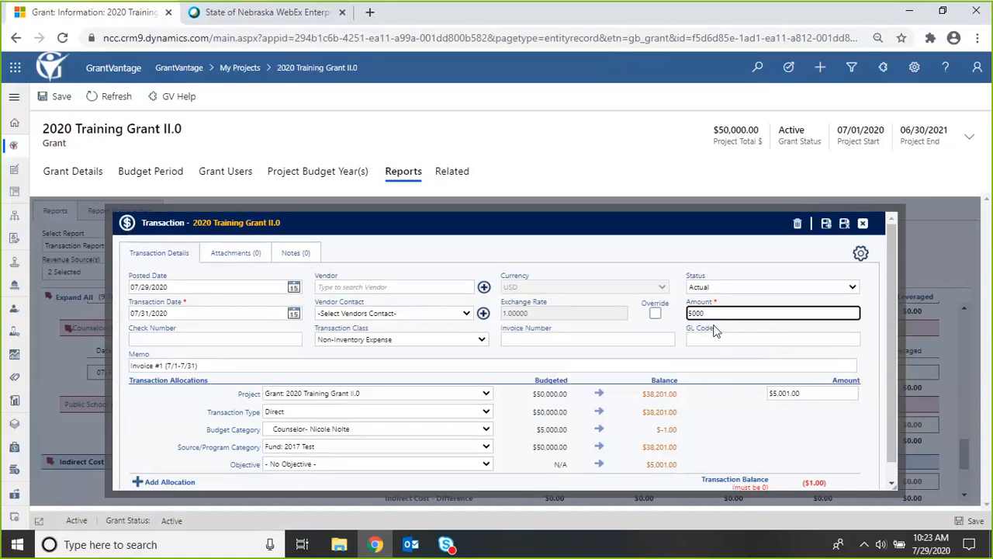
{"action": "type", "text": ".00"}
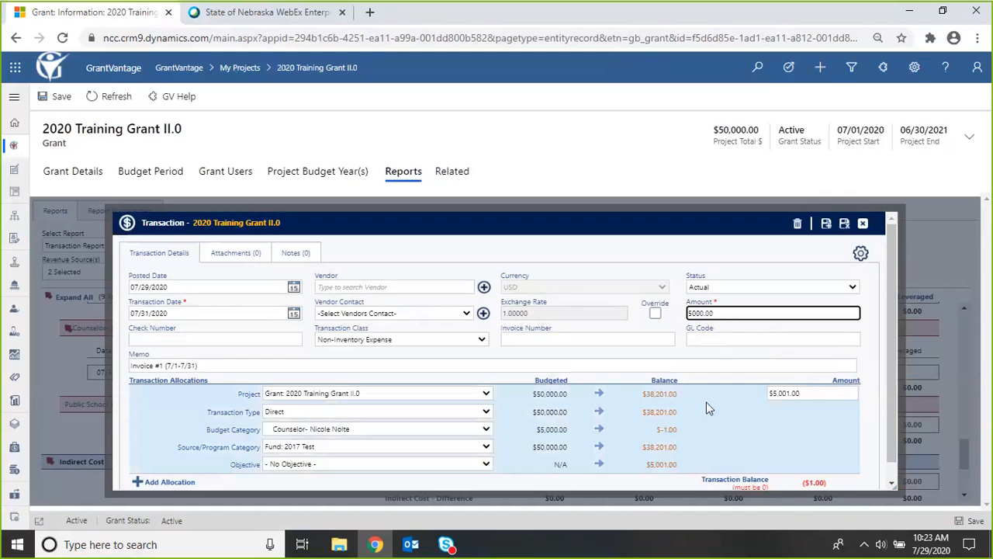
{"action": "left_click", "coordinate": [715, 335]}
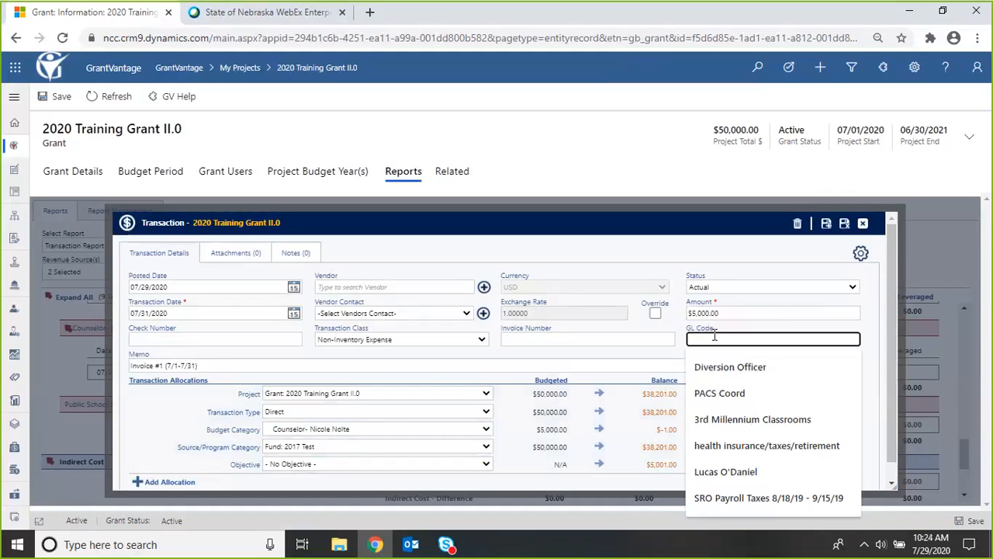
{"action": "left_click", "coordinate": [614, 366]}
{"action": "left_click", "coordinate": [708, 402]}
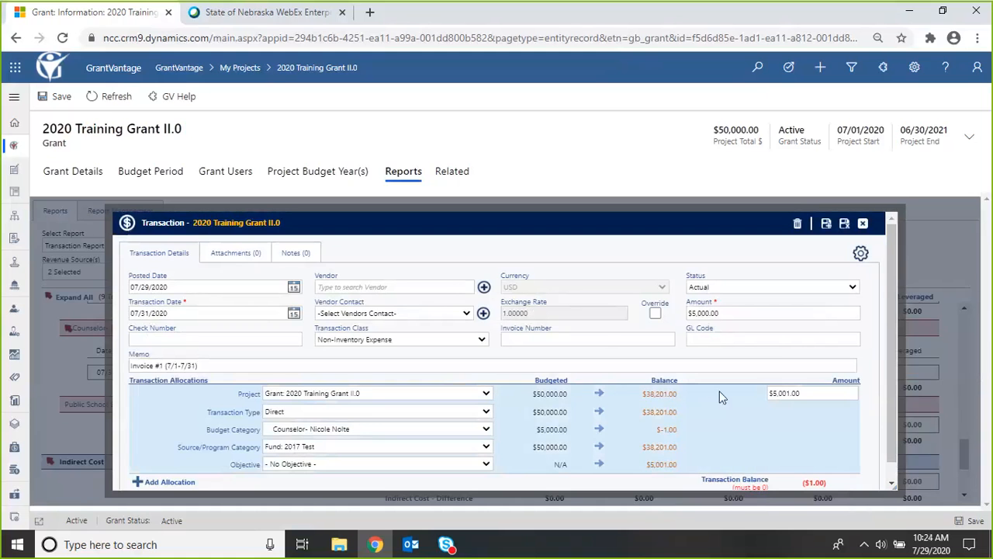
Set the Counselor transaction's allocation amount to 5000.00, then save and close the transaction
{"action": "left_click", "coordinate": [789, 393]}
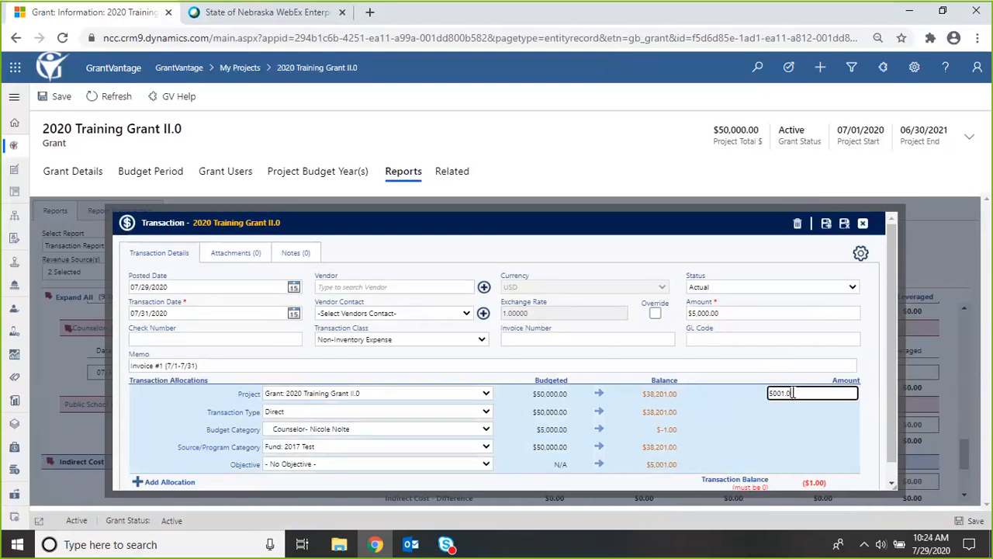
{"action": "key", "text": "BackSpace"}
{"action": "key", "text": "BackSpace"}
{"action": "key", "text": "BackSpace"}
{"action": "key", "text": "BackSpace"}
{"action": "type", "text": "0.00"}
{"action": "left_click", "coordinate": [736, 361]}
{"action": "left_click", "coordinate": [844, 225]}
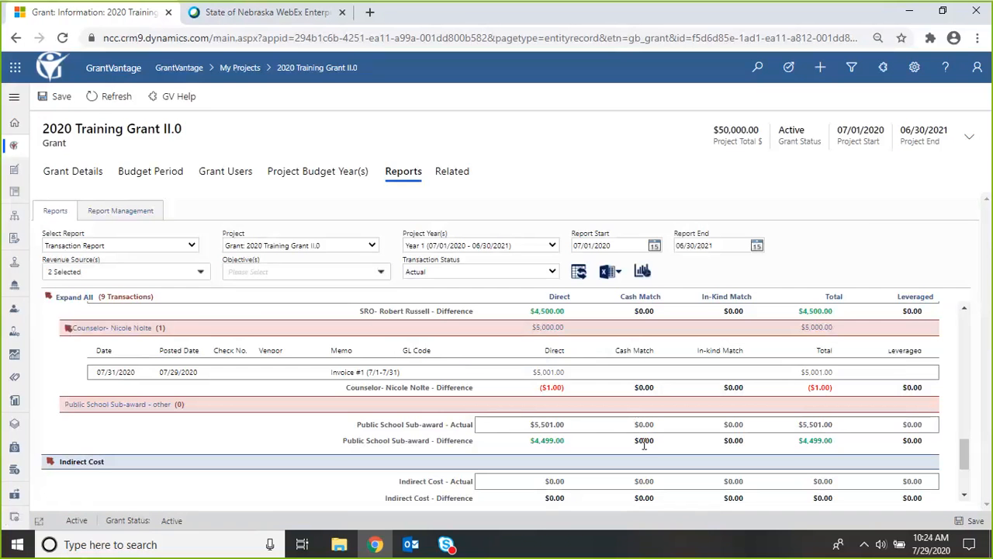
Regenerate the Transaction Report, expand all categories and check the corrected Counselor entry under the Public School Sub-award
{"action": "left_click", "coordinate": [579, 275]}
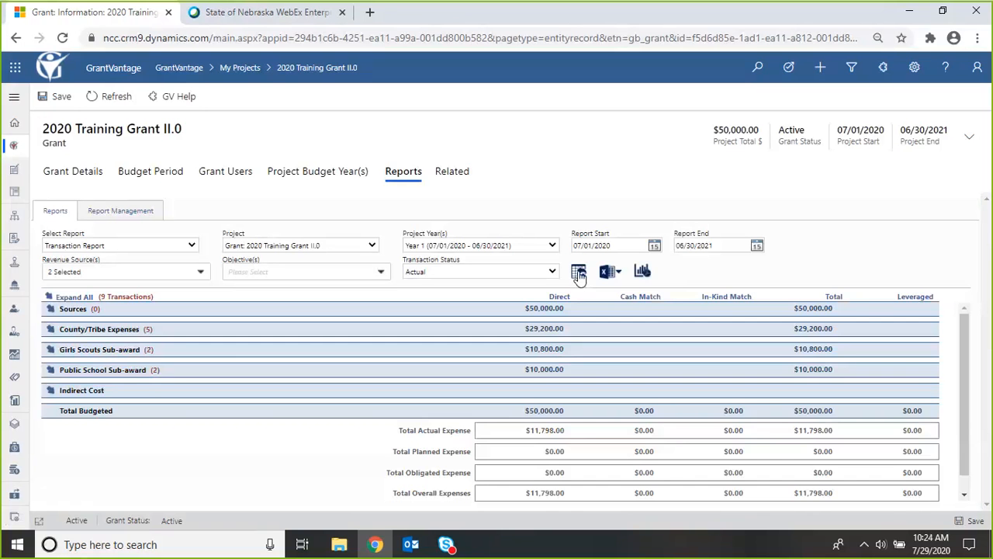
{"action": "left_click", "coordinate": [49, 298]}
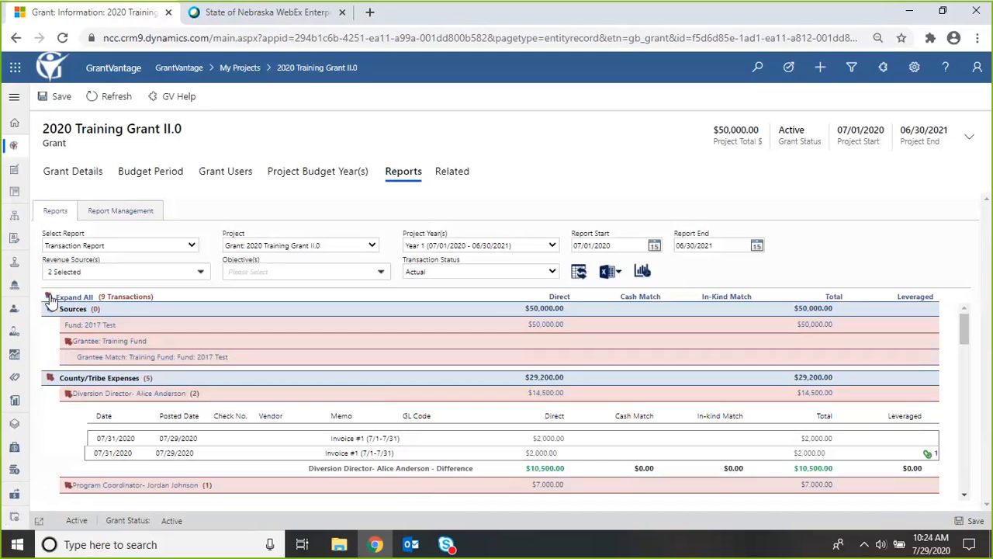
{"action": "left_click_drag", "start_coordinate": [966, 336], "coordinate": [977, 460]}
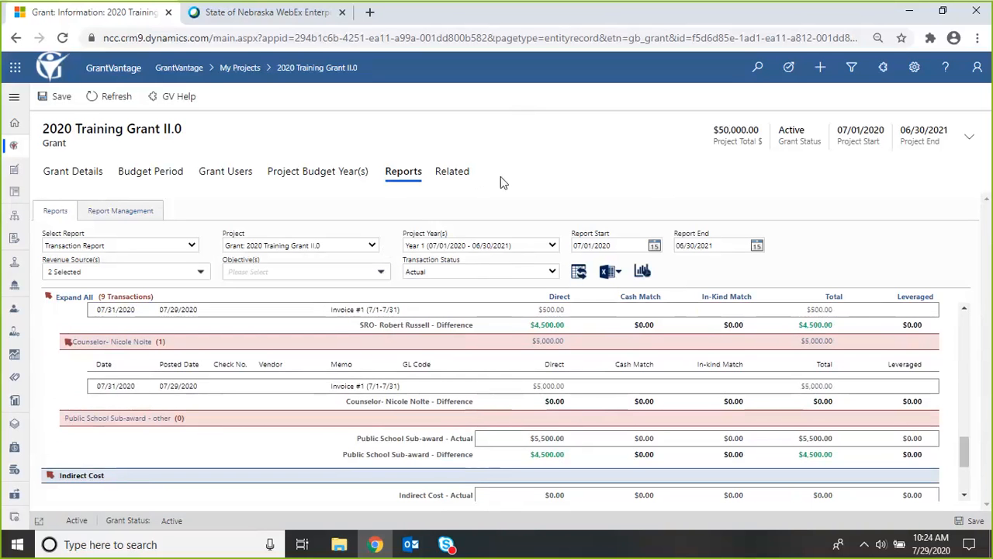
Open the grant's related Drawdowns & Disbursements page and start a new drawdown/reimbursement request under Year 1 of the 2017 Test fund
{"action": "left_click", "coordinate": [454, 172]}
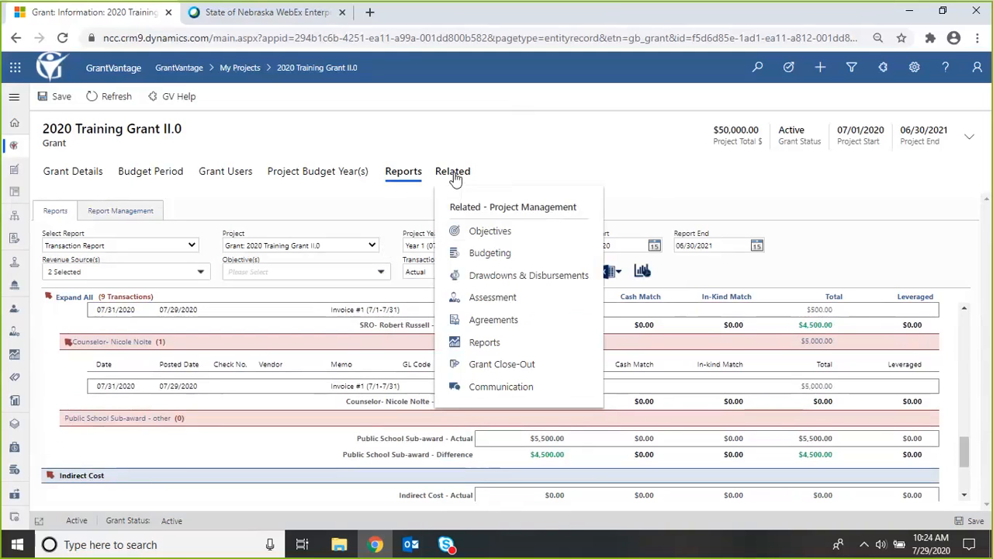
{"action": "left_click", "coordinate": [490, 278]}
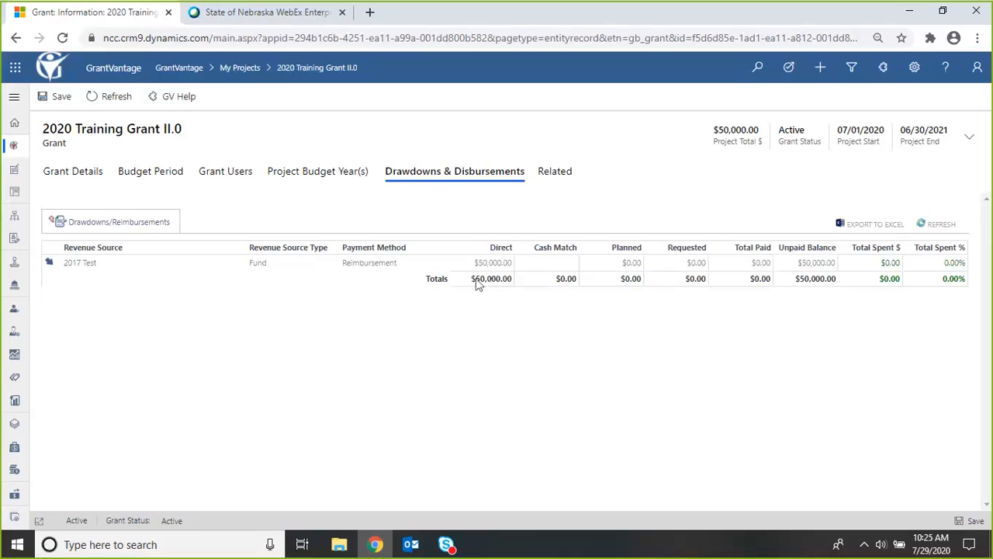
{"action": "left_click", "coordinate": [49, 264]}
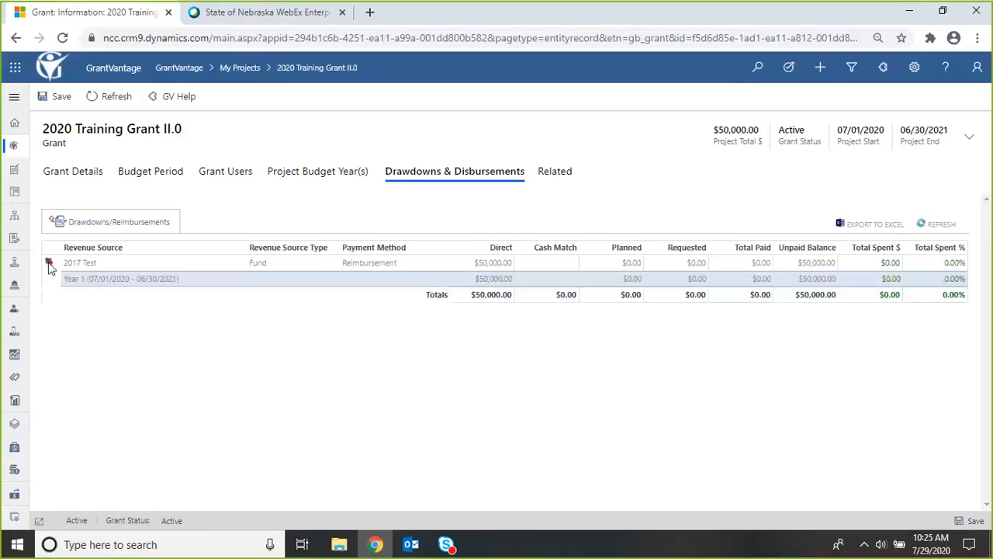
{"action": "left_click", "coordinate": [250, 283]}
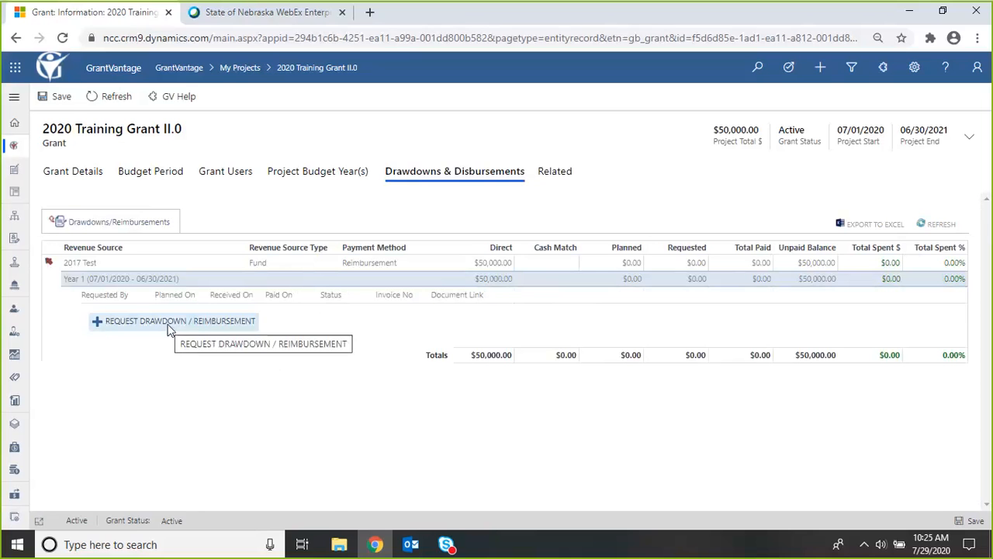
{"action": "left_click", "coordinate": [101, 324]}
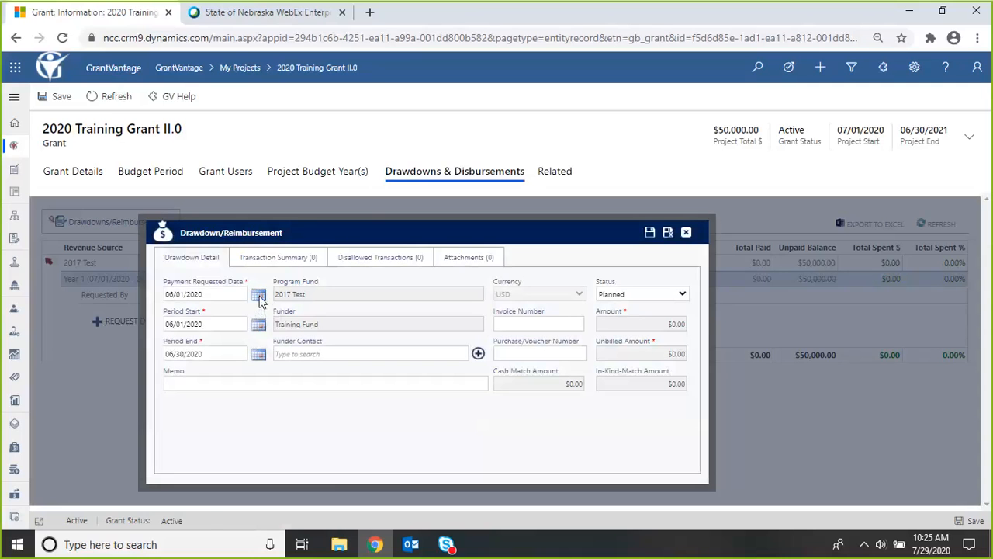
Set the request's payment requested date to 07/29/2020 and its period from 07/01/2020 to 07/31/2020
{"action": "left_click", "coordinate": [258, 301]}
{"action": "left_click", "coordinate": [279, 259]}
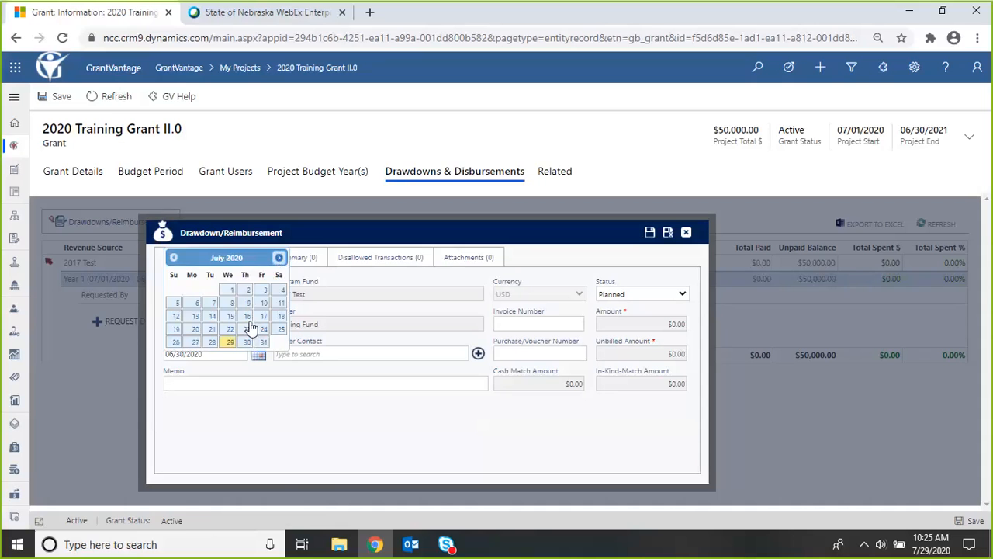
{"action": "left_click", "coordinate": [230, 342]}
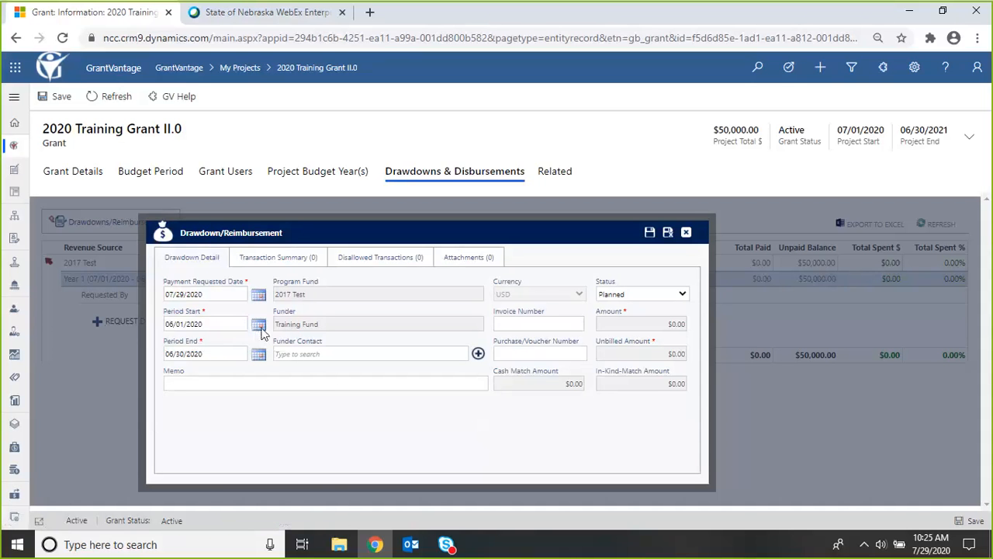
{"action": "left_click", "coordinate": [257, 330]}
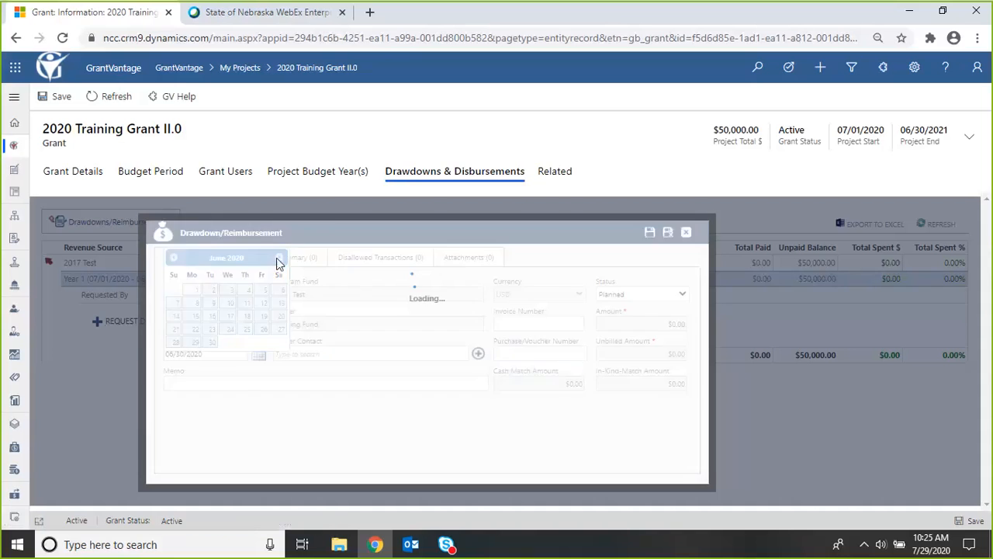
{"action": "left_click", "coordinate": [279, 259]}
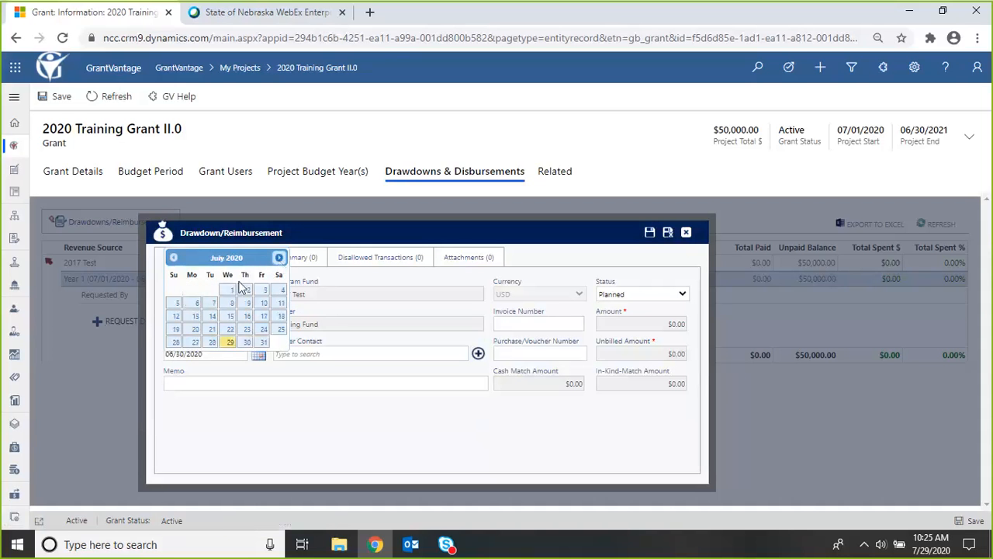
{"action": "left_click", "coordinate": [230, 291]}
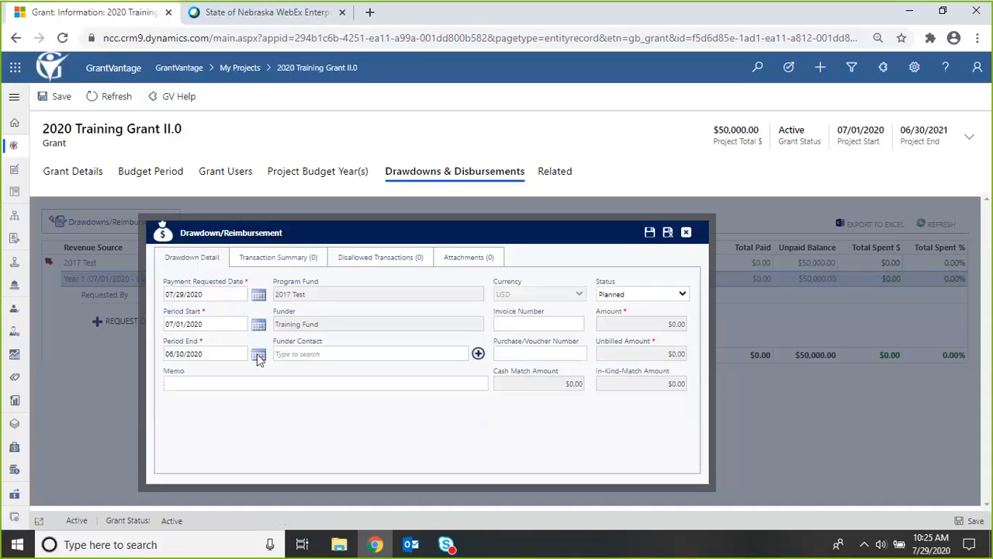
{"action": "left_click", "coordinate": [256, 354]}
{"action": "left_click", "coordinate": [278, 372]}
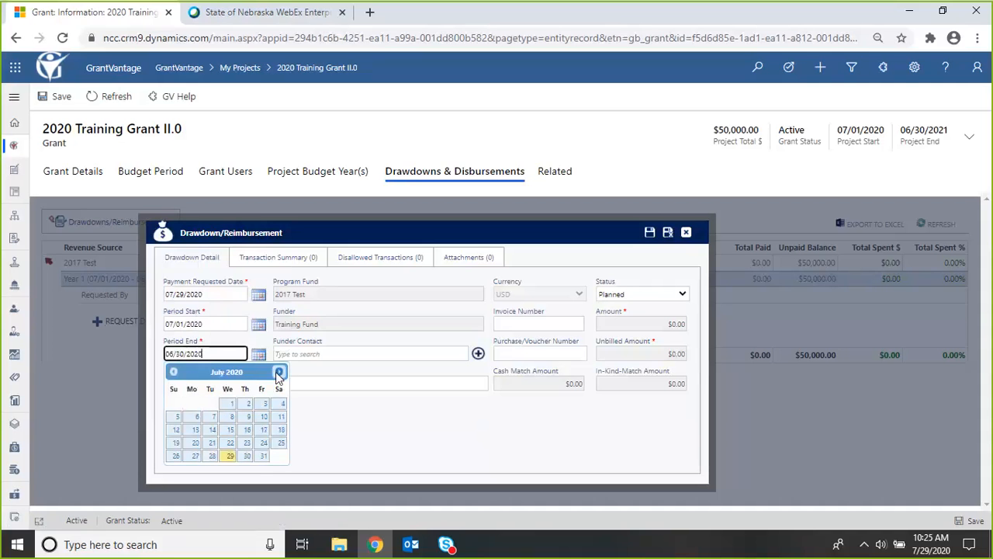
{"action": "left_click", "coordinate": [263, 457]}
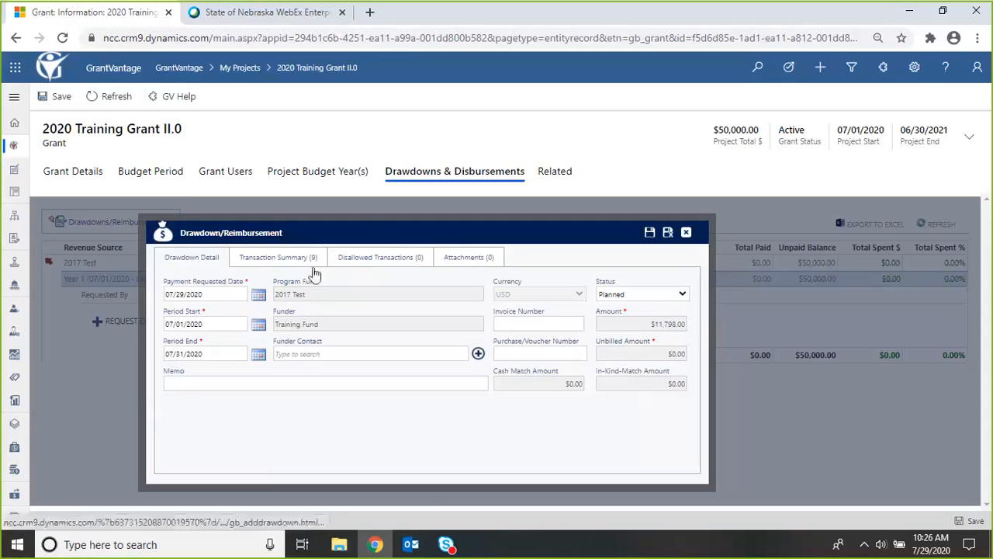
Set the request's status to Requested, and review all transactions in its expanded Transaction Summary
{"action": "left_click", "coordinate": [623, 294]}
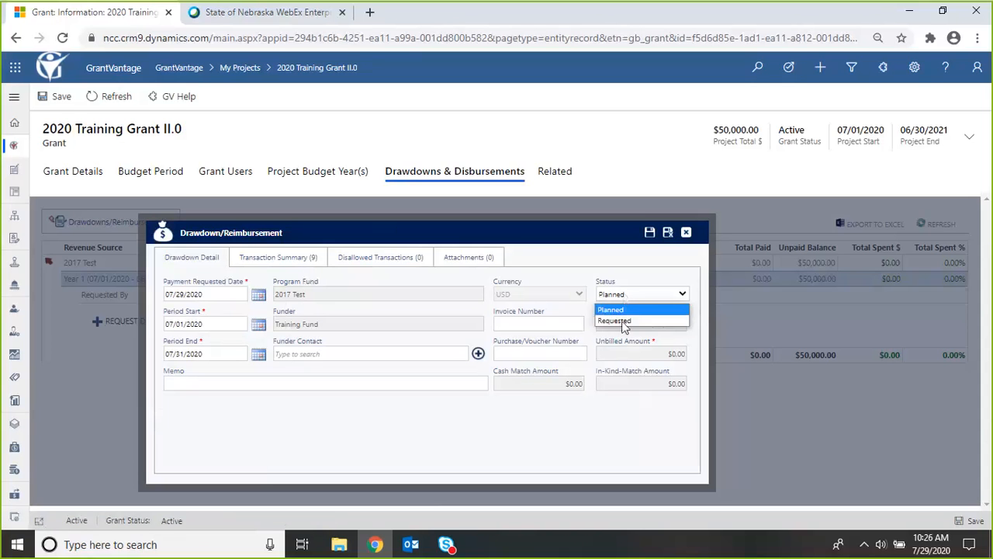
{"action": "left_click", "coordinate": [621, 321]}
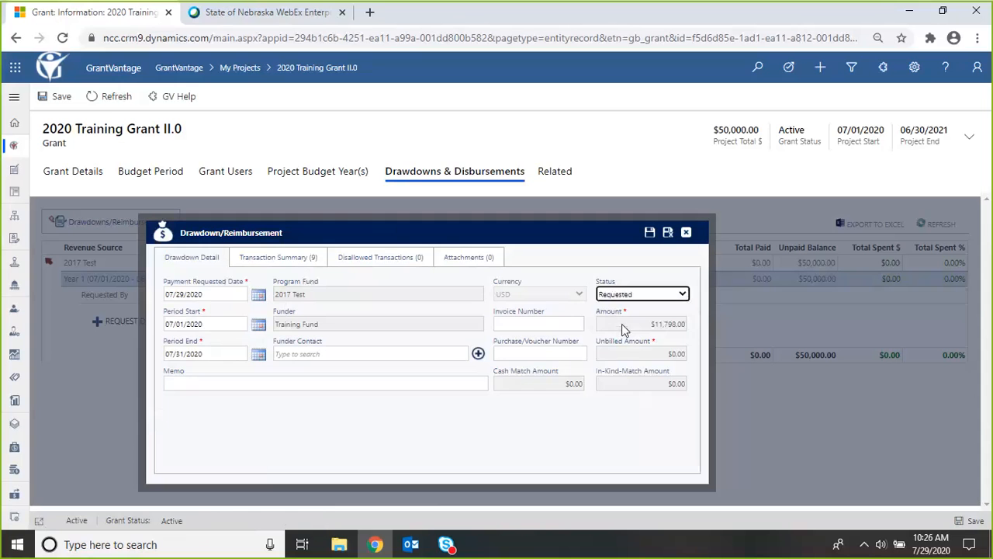
{"action": "left_click", "coordinate": [249, 261]}
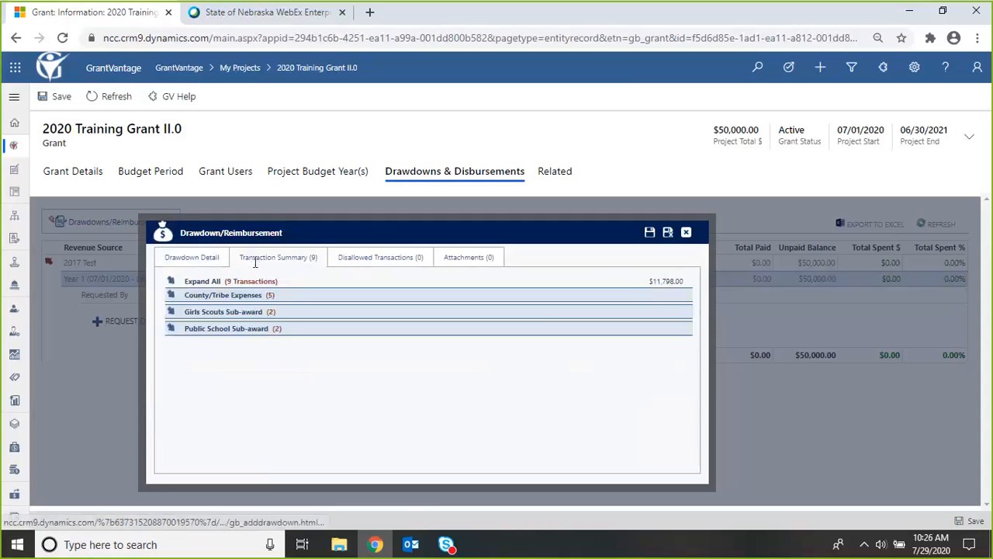
{"action": "left_click", "coordinate": [171, 282]}
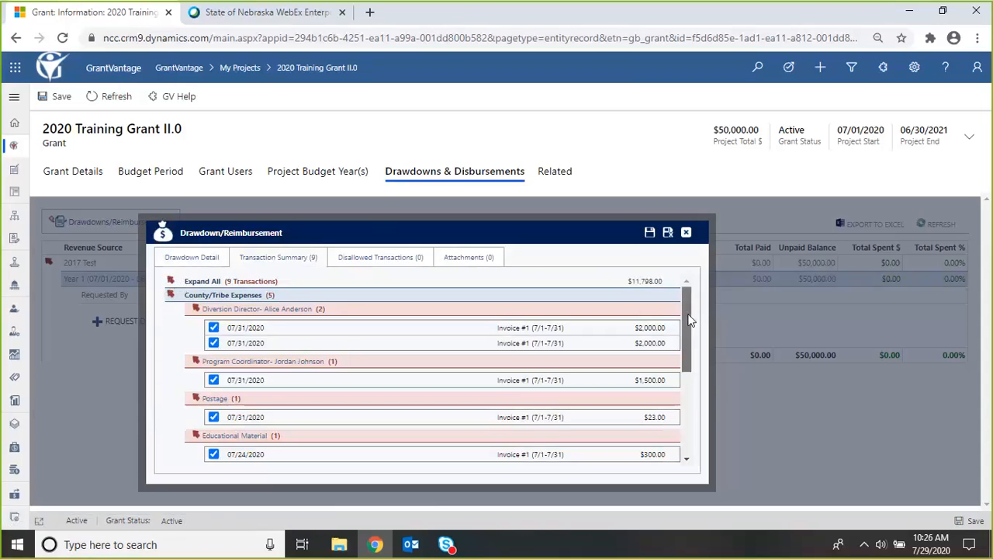
{"action": "mouse_move", "coordinate": [692, 316]}
{"action": "left_mouse_down"}
{"action": "mouse_move", "coordinate": [692, 409]}
{"action": "mouse_move", "coordinate": [682, 310]}
{"action": "left_mouse_up"}
{"action": "left_click", "coordinate": [204, 259]}
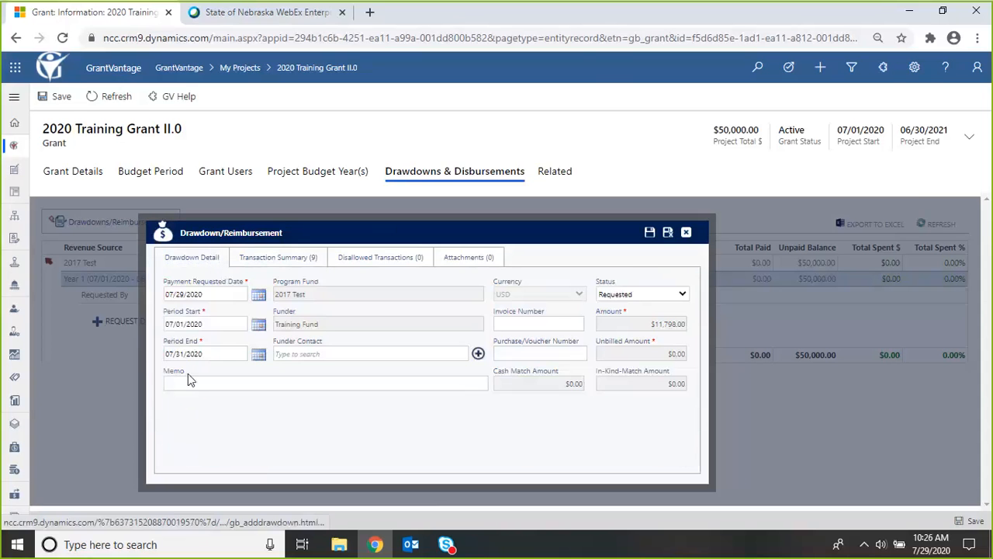
Enter the memo "Invoice #1 (7/1-7/31)" in the drawdown details, then save and close the request
{"action": "left_click", "coordinate": [190, 383]}
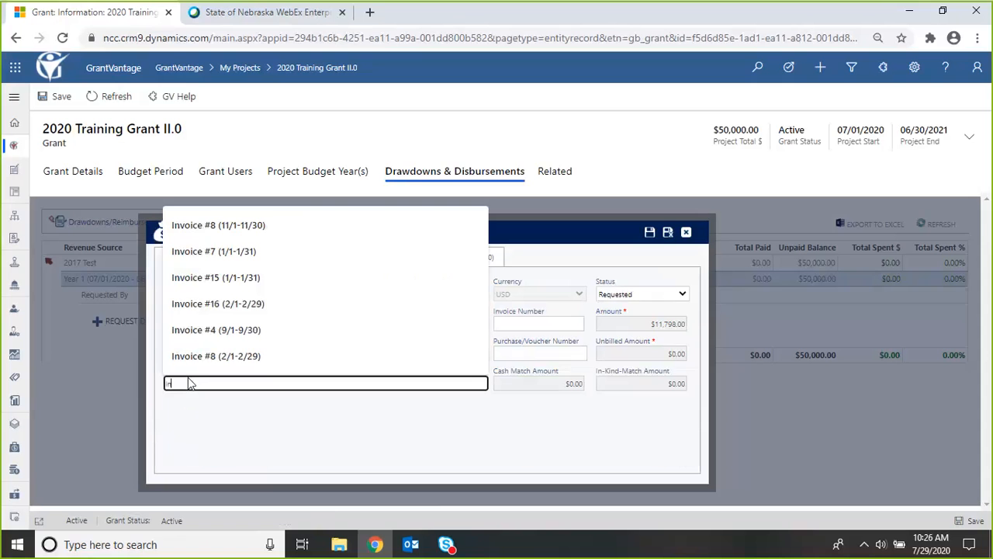
{"action": "type", "text": "invoice #1 (7/1-7/31"}
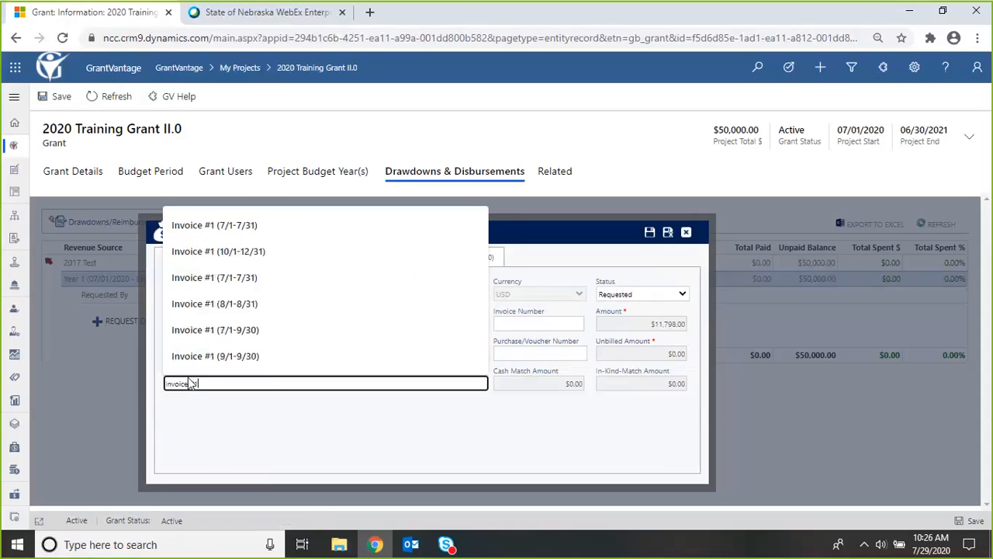
{"action": "left_click", "coordinate": [253, 224]}
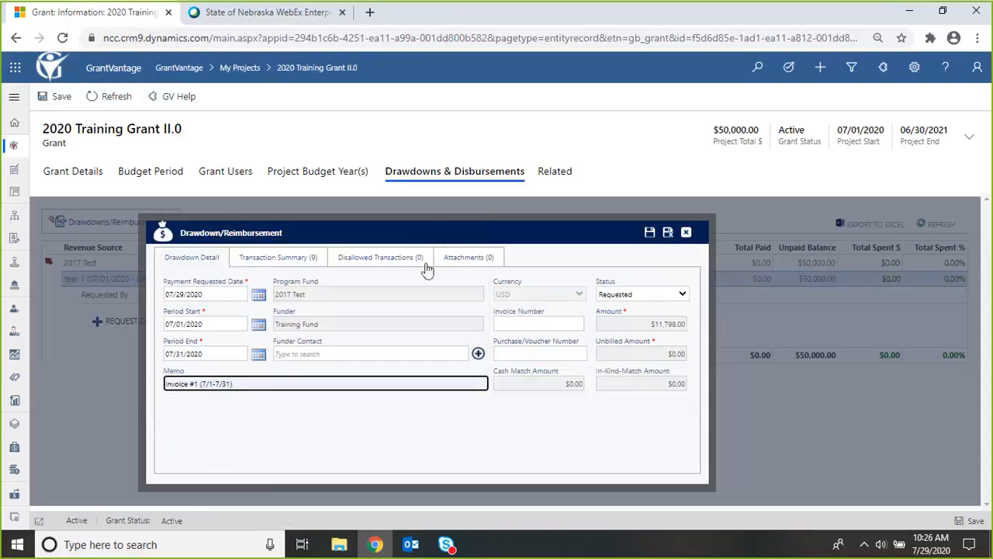
{"action": "left_click", "coordinate": [666, 241]}
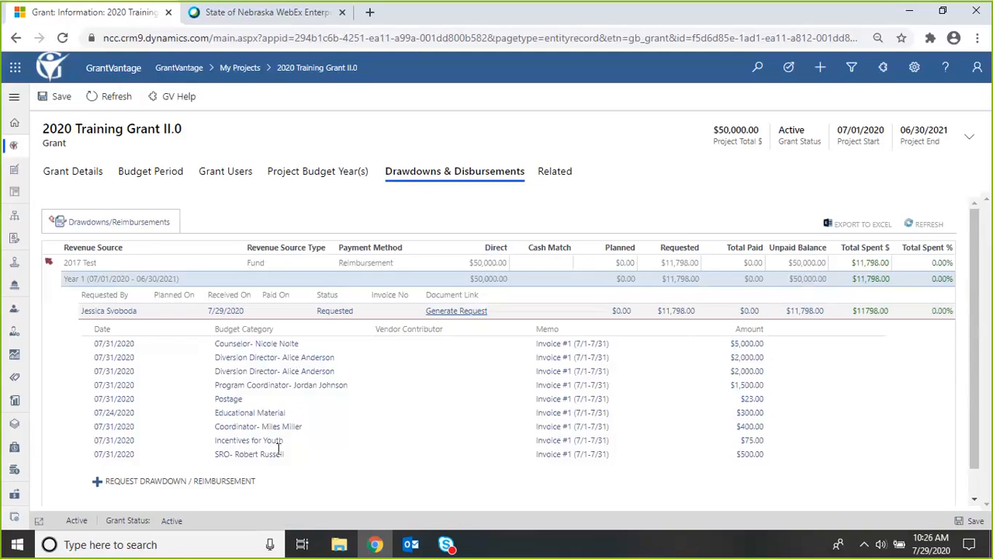
Generate the document for the 7/29/2020 reimbursement request, and reopen GrantVantage in a new browser tab, closing the old grant tab
{"action": "left_click", "coordinate": [456, 311]}
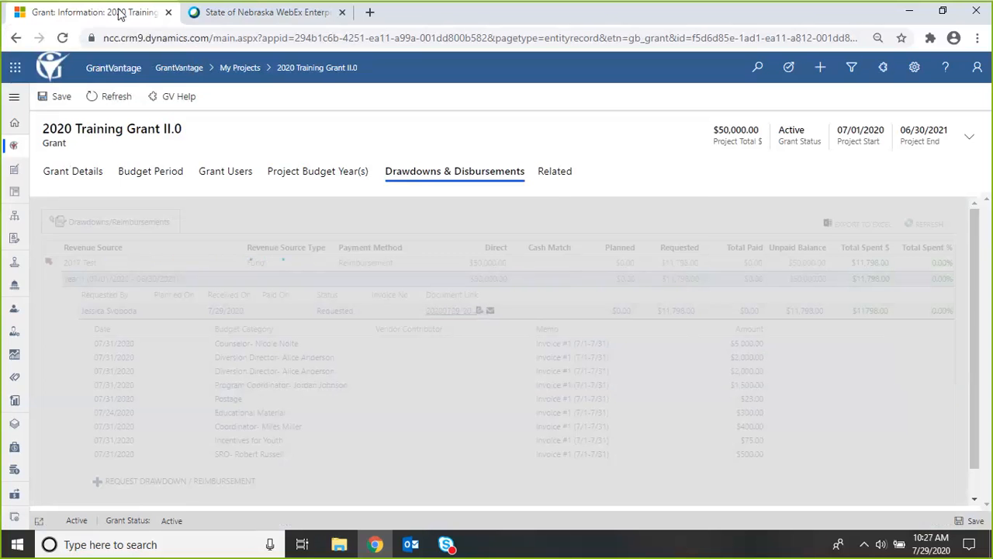
{"action": "left_click", "coordinate": [555, 173]}
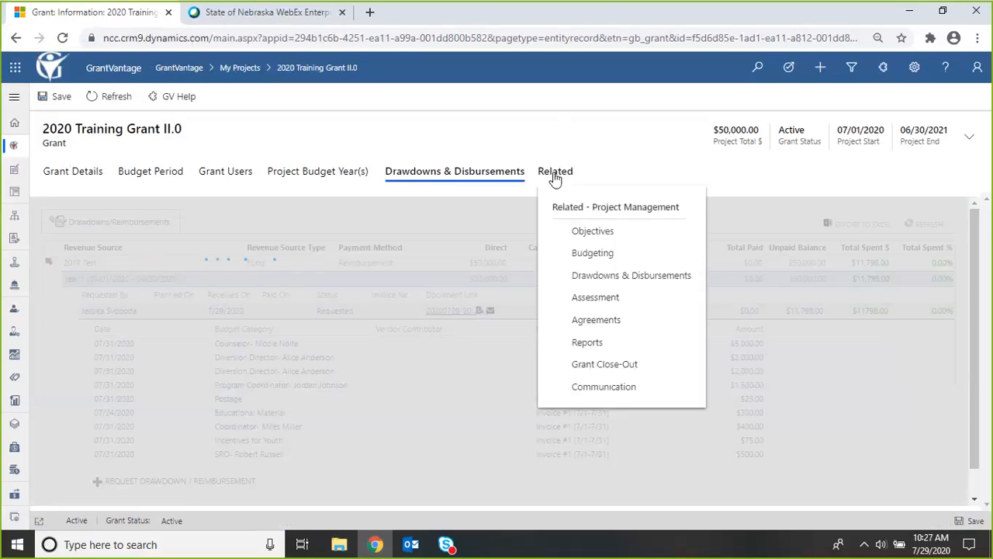
{"action": "left_click", "coordinate": [371, 13]}
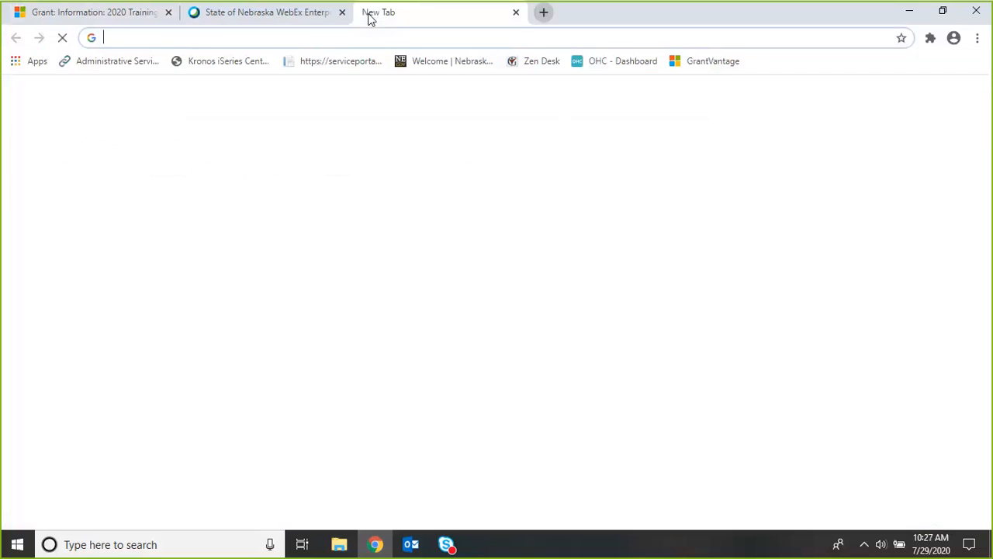
{"action": "left_click", "coordinate": [679, 62]}
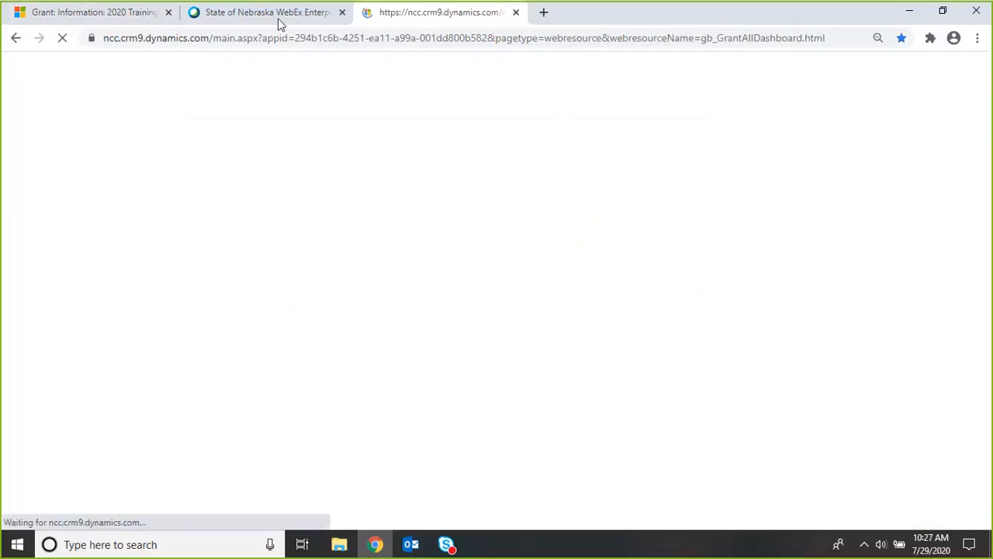
{"action": "left_click", "coordinate": [167, 12]}
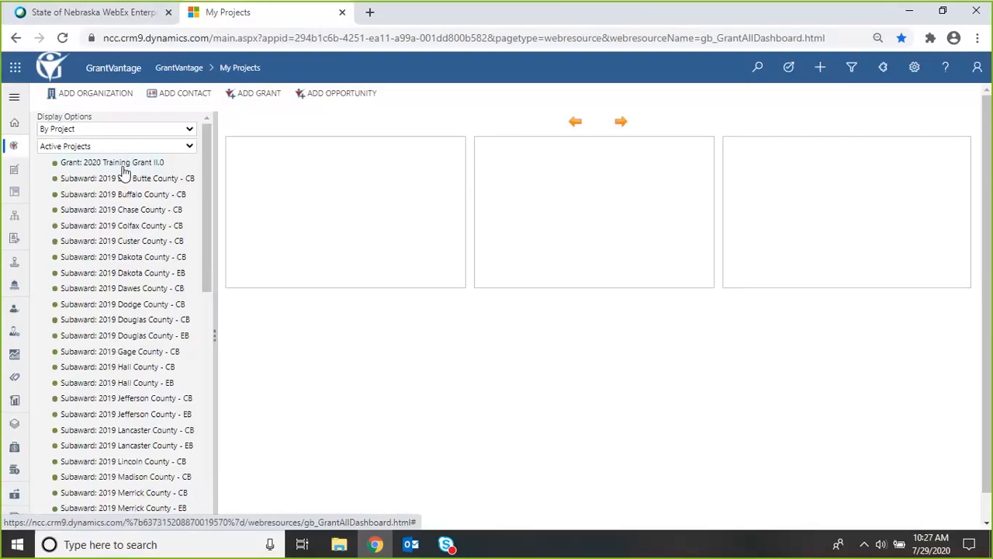
Open 2020 Training Grant II.0's Drawdowns & Disbursements page and expand Year 1 of the 2017 Test fund to view its request
{"action": "left_click", "coordinate": [123, 166]}
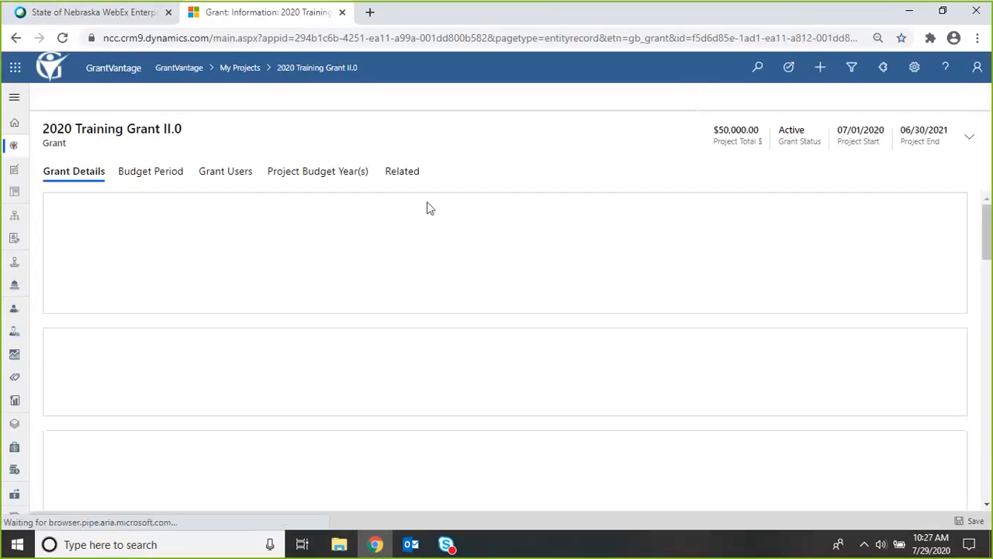
{"action": "left_click", "coordinate": [403, 172]}
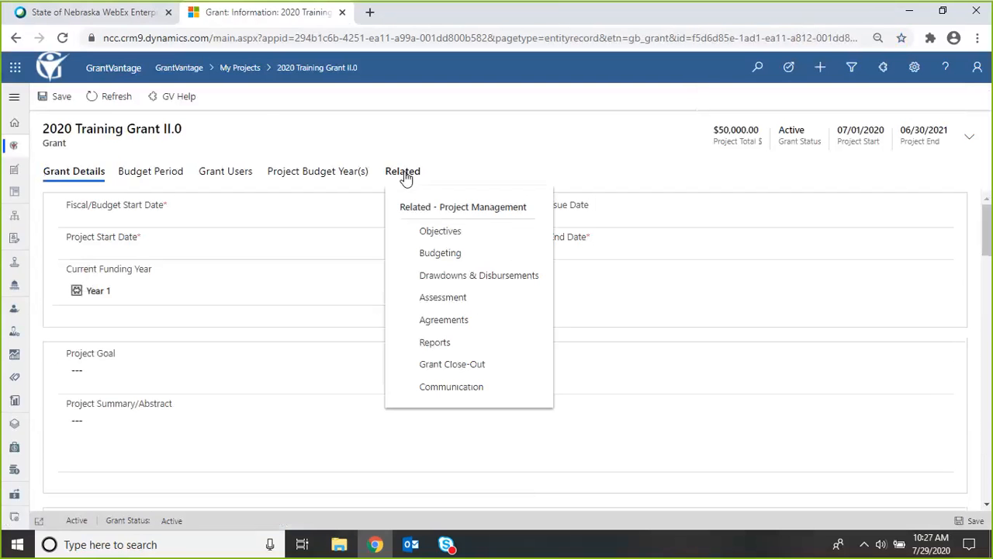
{"action": "left_click", "coordinate": [443, 275]}
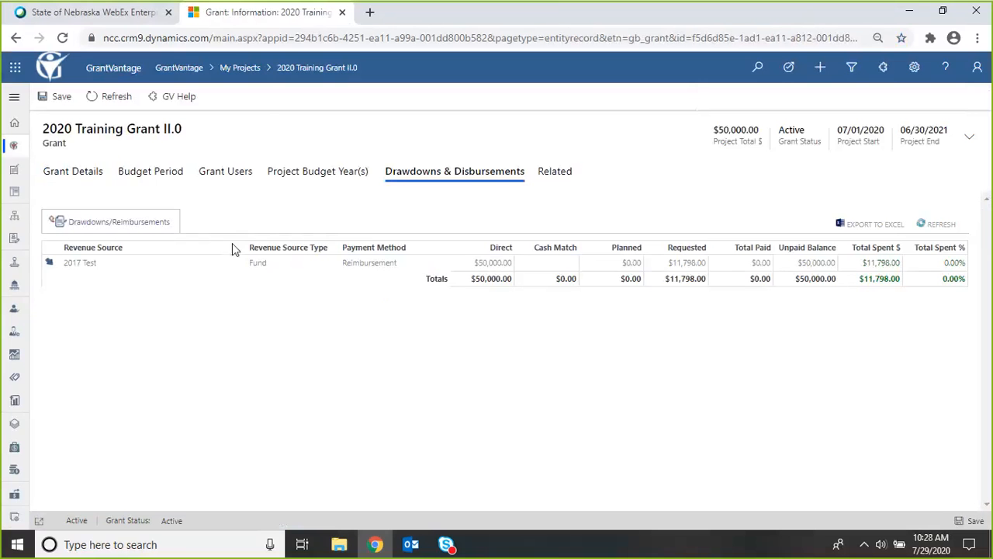
{"action": "left_click", "coordinate": [49, 262]}
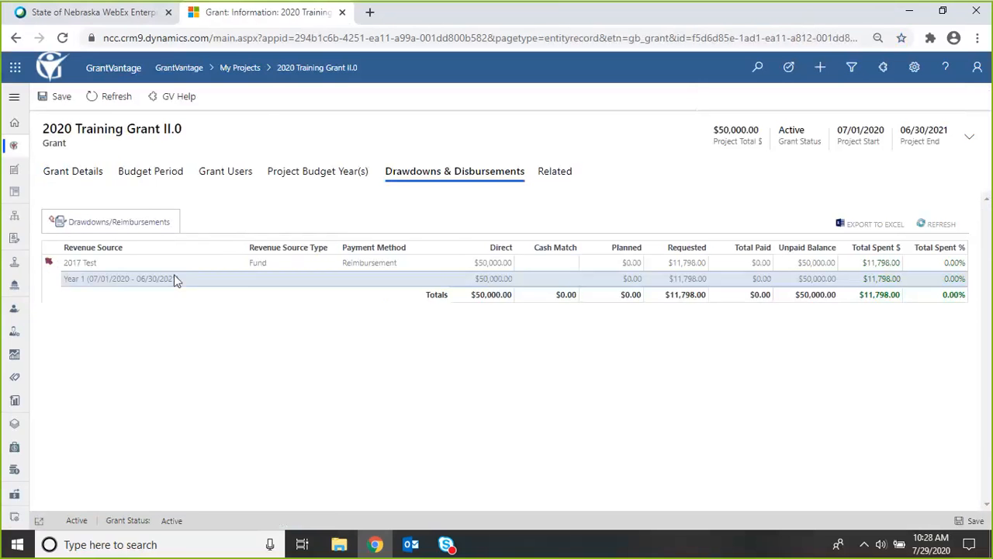
{"action": "left_click", "coordinate": [200, 283]}
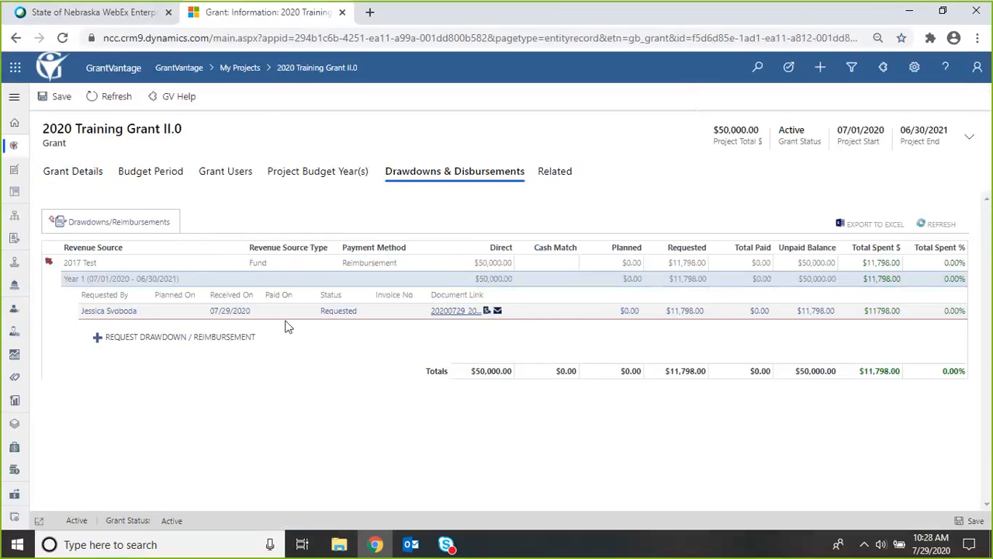
Open the grant's Communication page and start a new message addressed to the sender's own account
{"action": "left_click", "coordinate": [556, 179]}
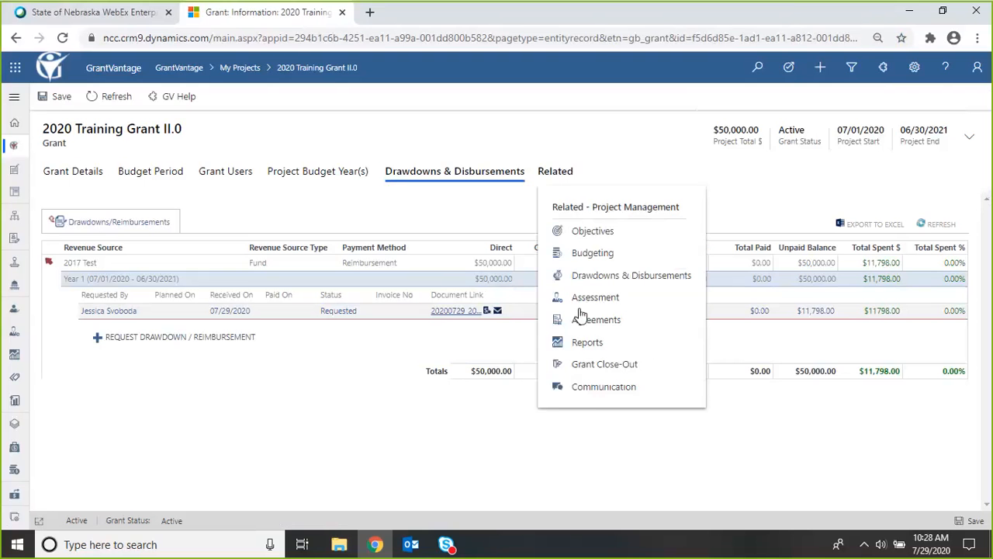
{"action": "left_click", "coordinate": [596, 388]}
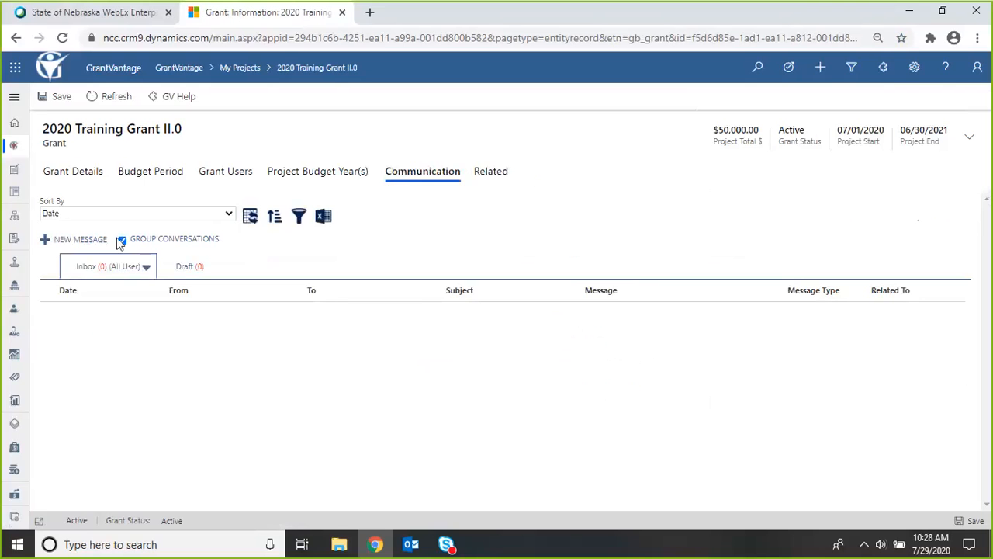
{"action": "left_click", "coordinate": [80, 241]}
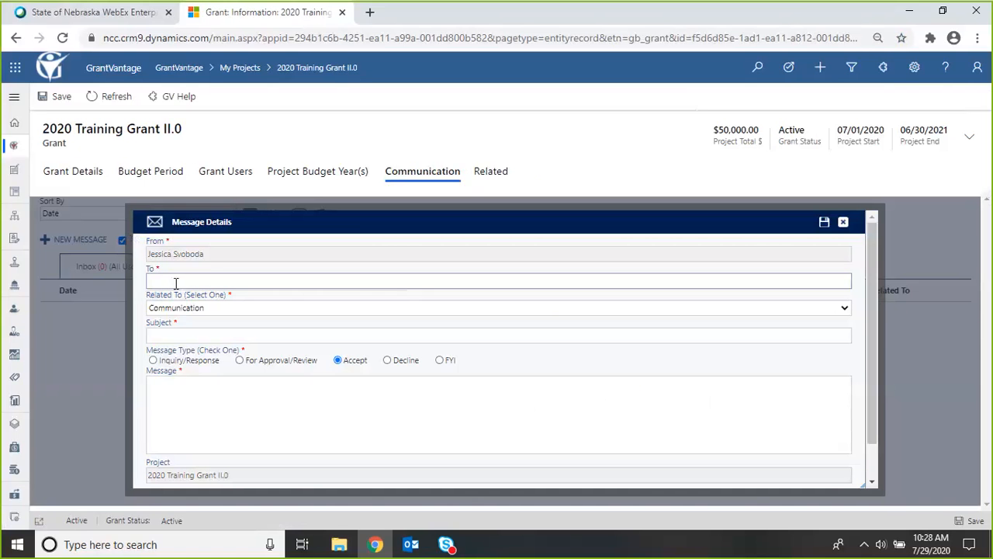
{"action": "type", "text": "Jessi"}
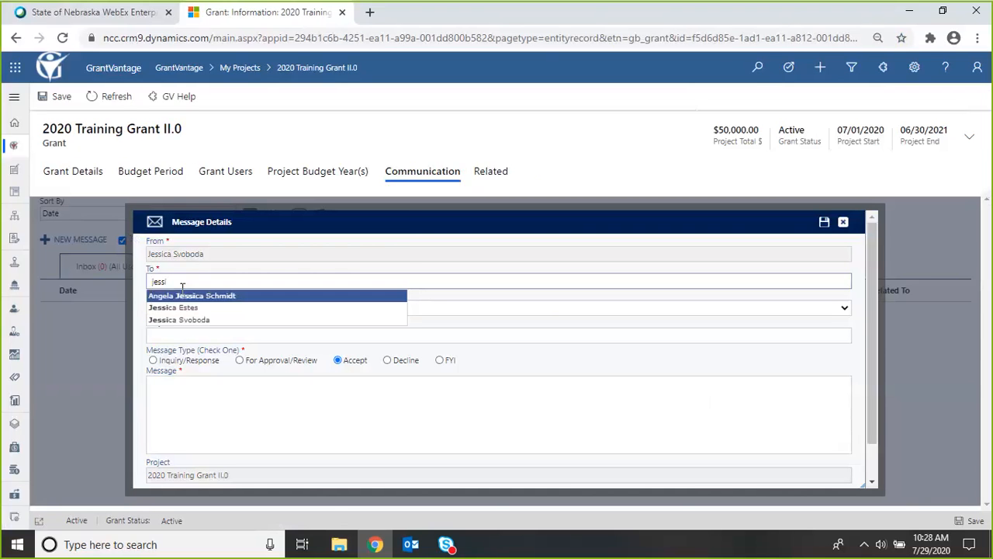
{"action": "left_click", "coordinate": [185, 321]}
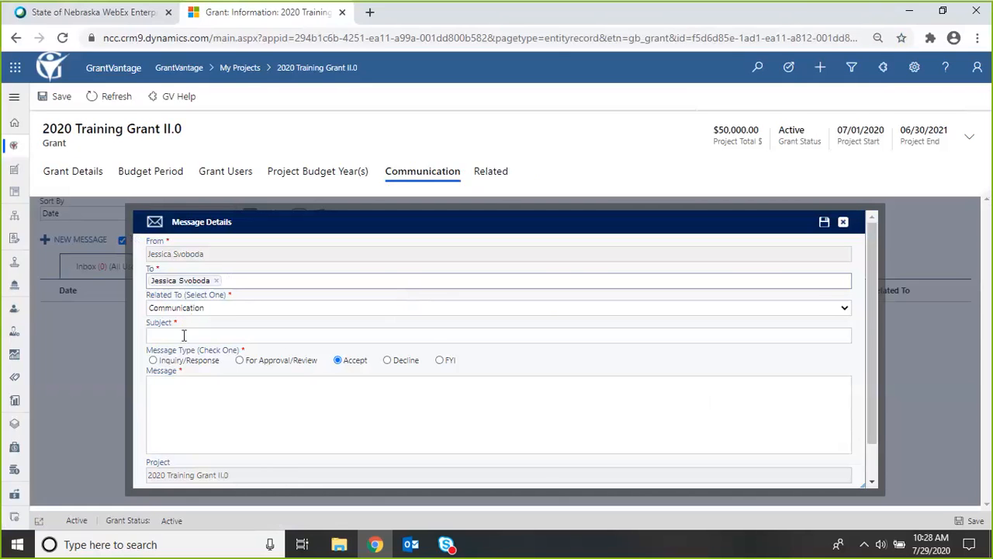
Enter the message subject "July Payment Request", look over the rest of the form, and close it without sending
{"action": "left_click", "coordinate": [184, 335]}
{"action": "type", "text": "July Payment Request"}
{"action": "left_click", "coordinate": [161, 396]}
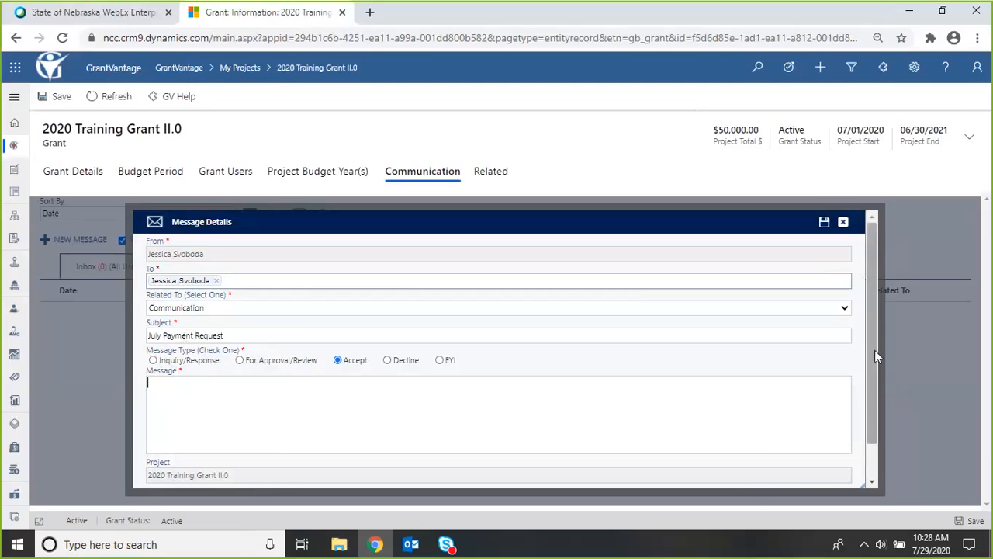
{"action": "left_click_drag", "start_coordinate": [874, 350], "coordinate": [873, 388]}
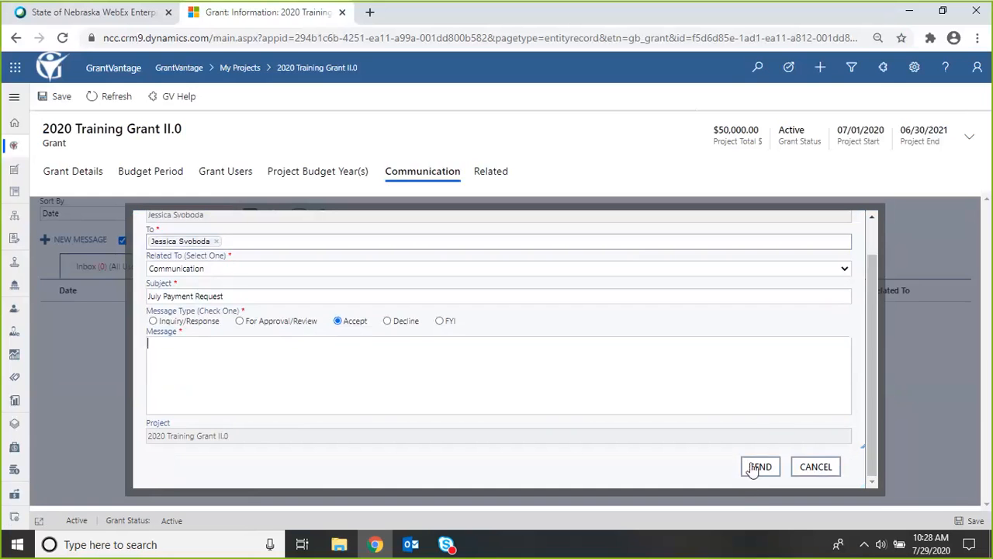
{"action": "left_click_drag", "start_coordinate": [873, 330], "coordinate": [870, 267]}
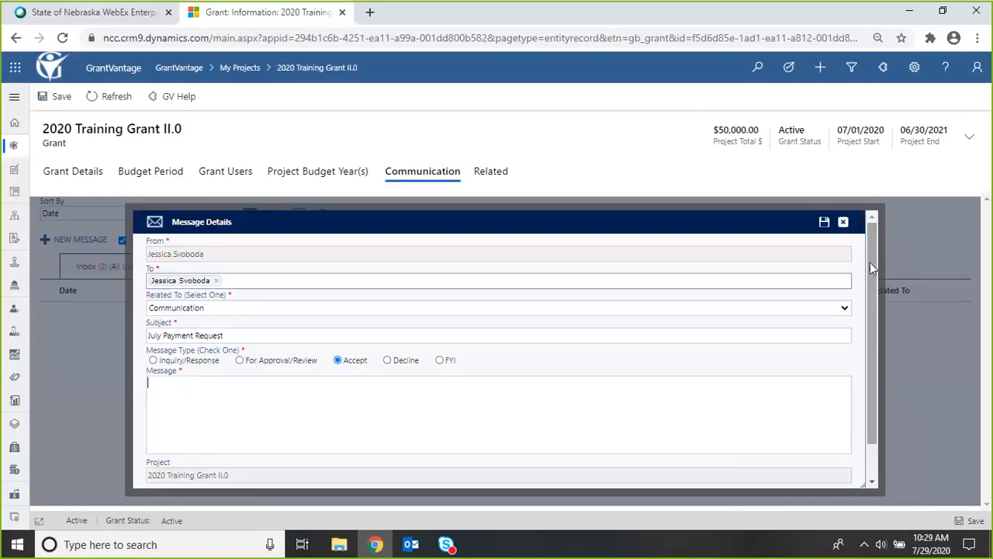
{"action": "left_click", "coordinate": [847, 223]}
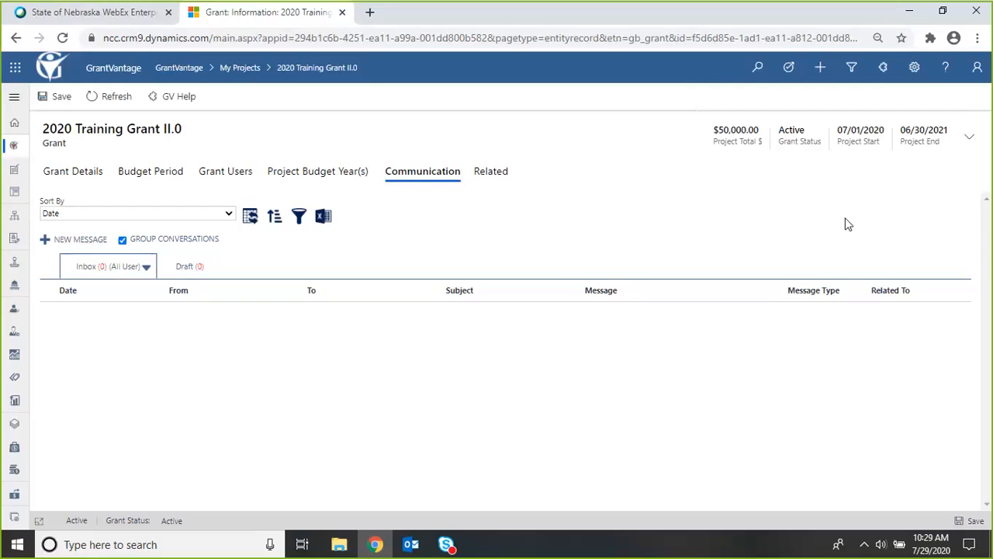
Open the grant's Budgeting page and start a budget change request for the approved Year 1 budget
{"action": "left_click", "coordinate": [491, 171]}
{"action": "left_click", "coordinate": [546, 396]}
{"action": "left_click", "coordinate": [490, 185]}
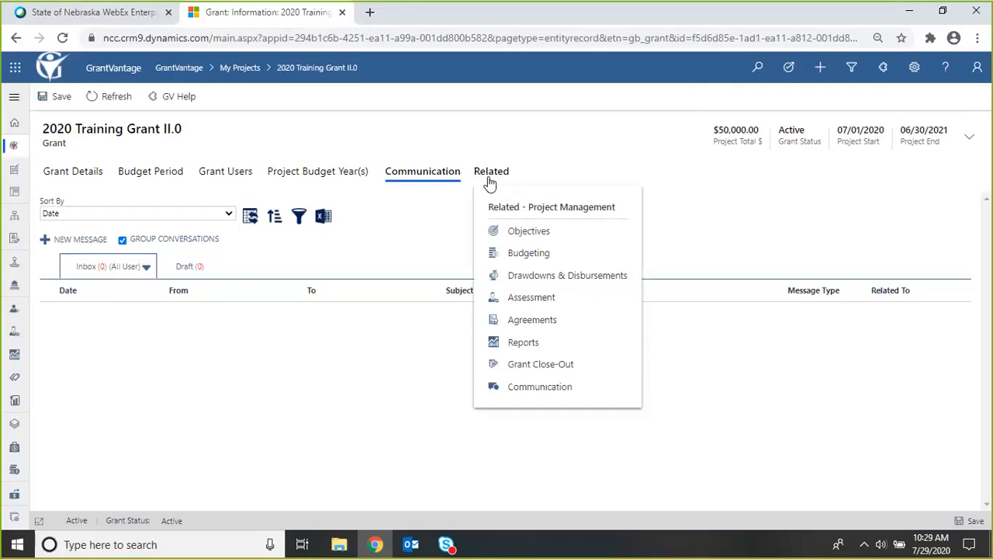
{"action": "left_click", "coordinate": [527, 257]}
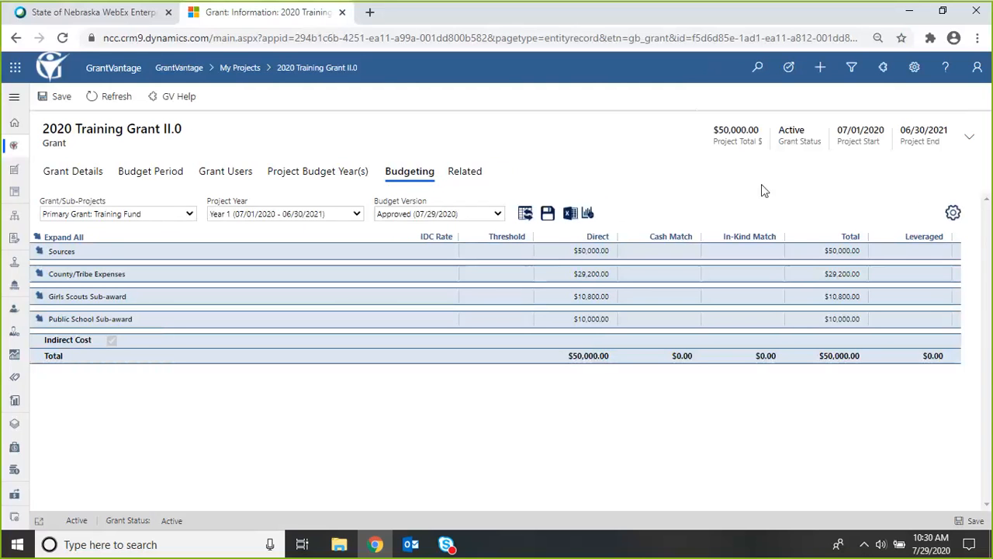
{"action": "left_click", "coordinate": [468, 181]}
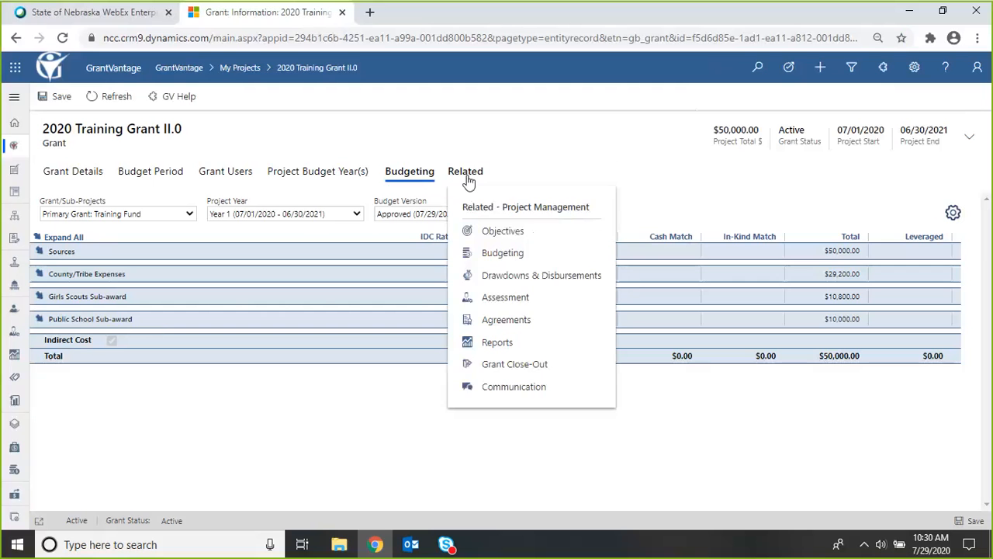
{"action": "left_click", "coordinate": [482, 133]}
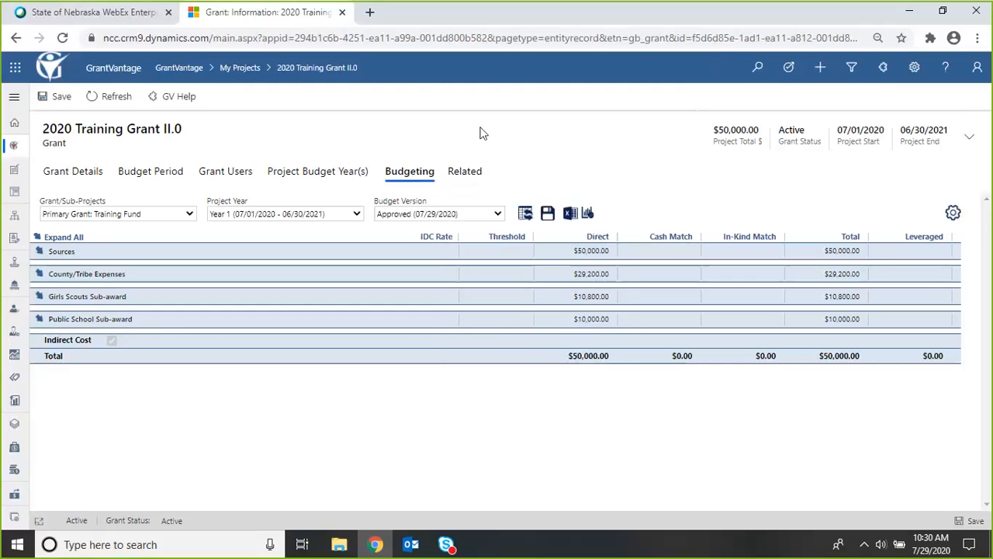
{"action": "left_click", "coordinate": [954, 214]}
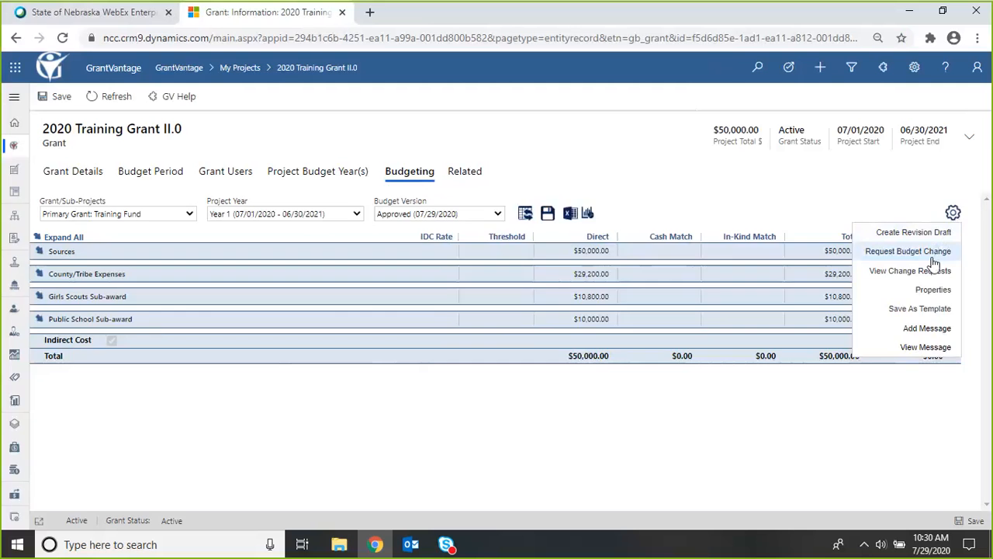
{"action": "left_click", "coordinate": [933, 259]}
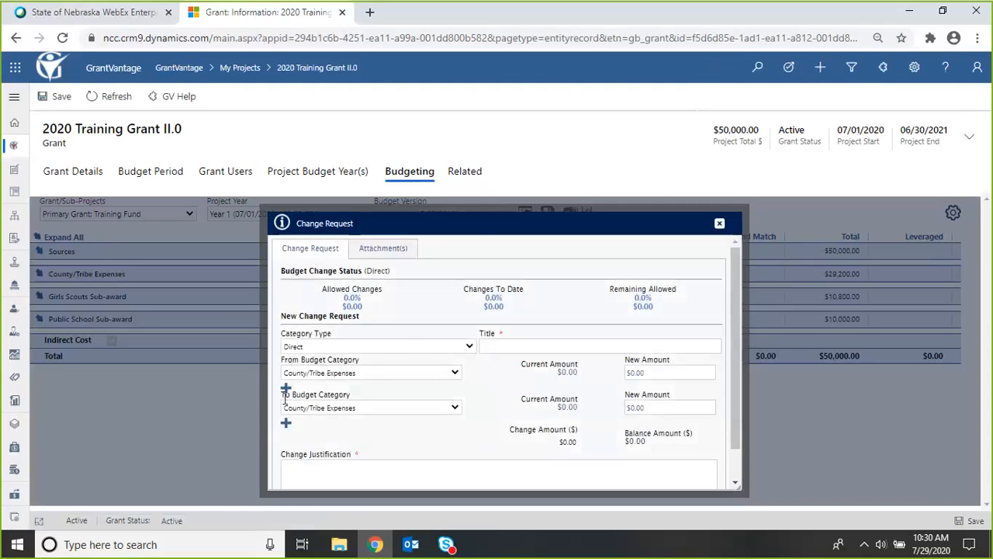
Set the change request to move funds from the County/Tribe Expenses Program Coordinator category to County/Tribe Expenses: Educational Material
{"action": "left_click", "coordinate": [455, 373]}
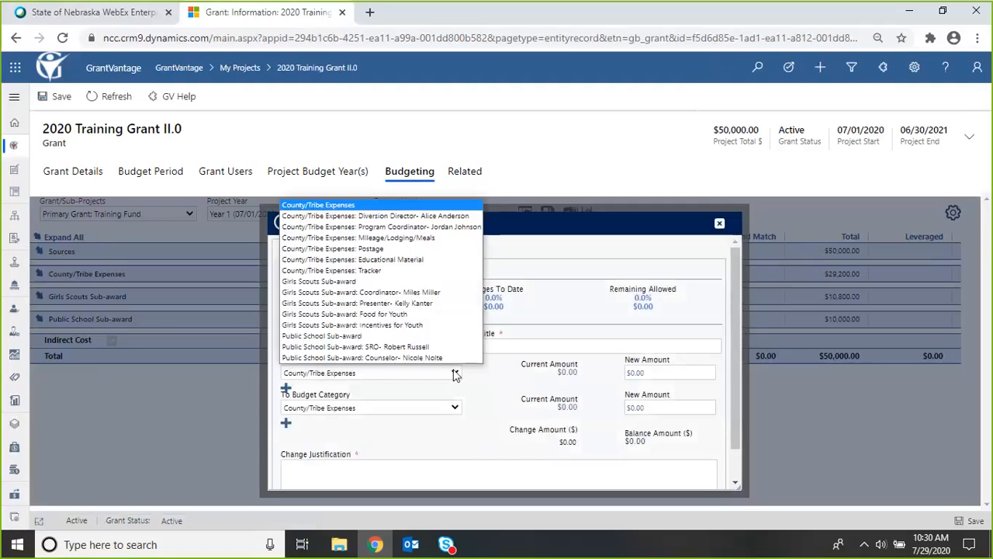
{"action": "left_click", "coordinate": [436, 226]}
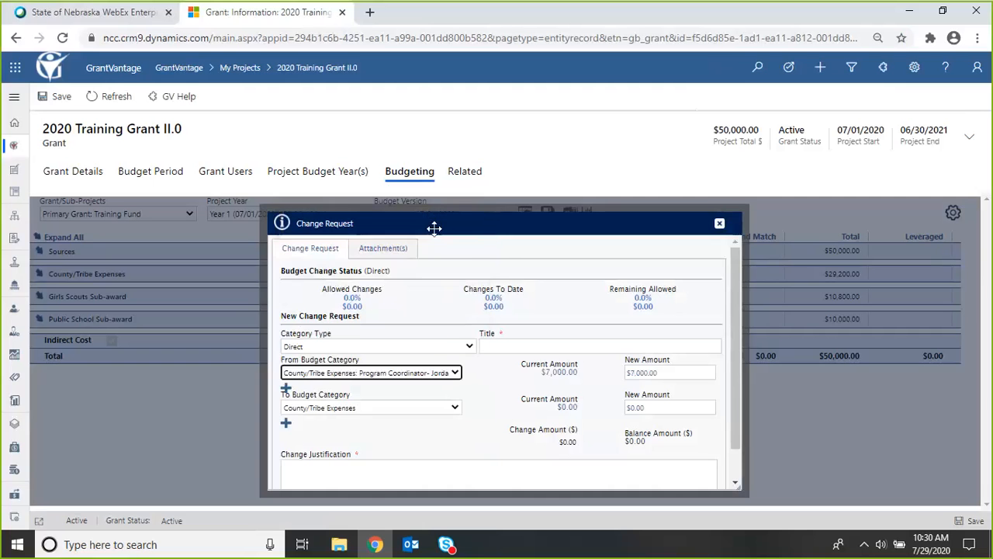
{"action": "left_click", "coordinate": [457, 409]}
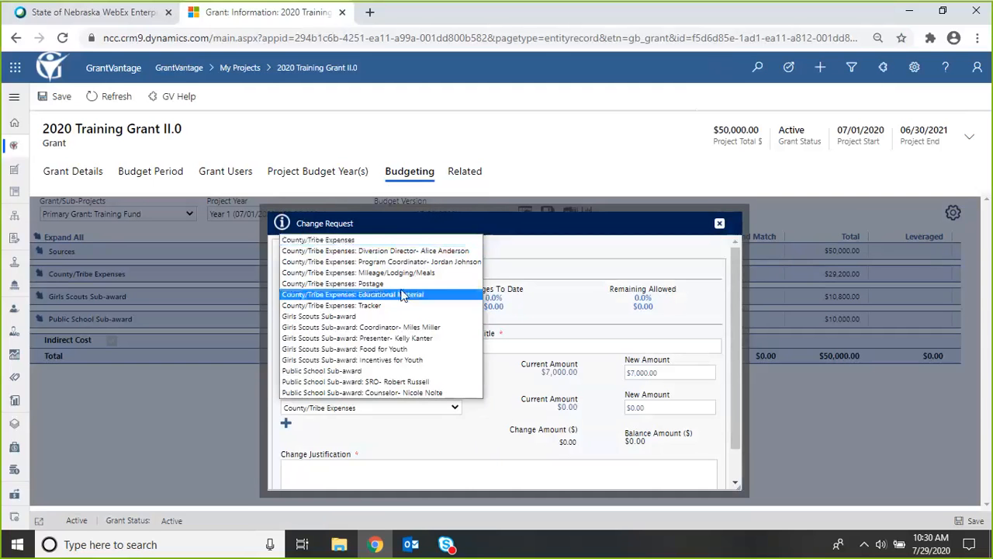
{"action": "left_click", "coordinate": [402, 295]}
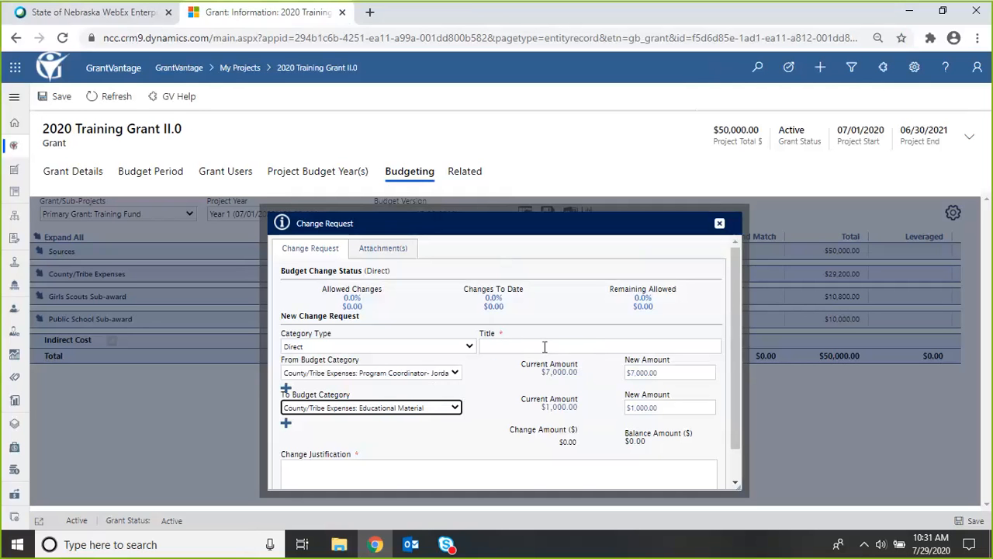
Title the change request "Coordinator Wage Change" and go to its change justification
{"action": "left_click", "coordinate": [508, 342]}
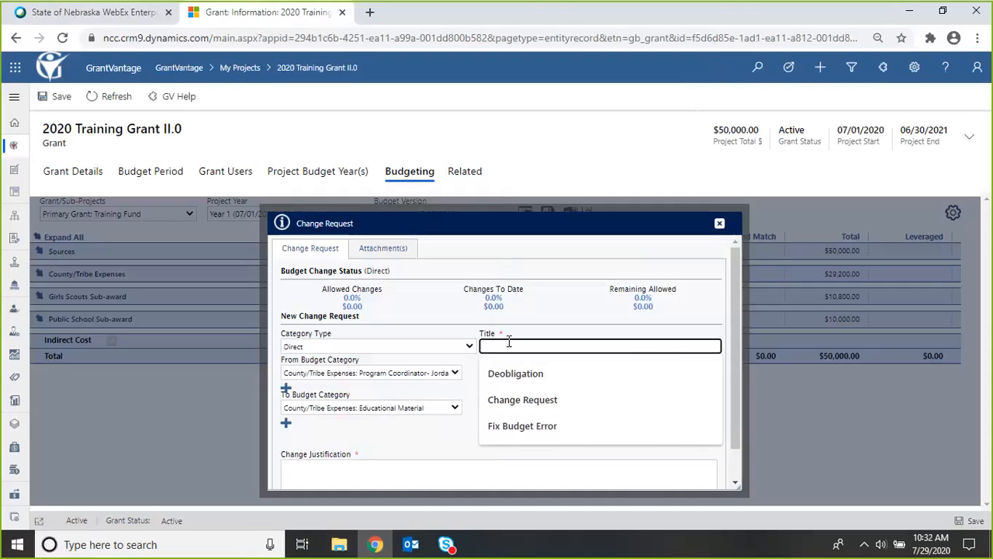
{"action": "type", "text": "Coordinator"}
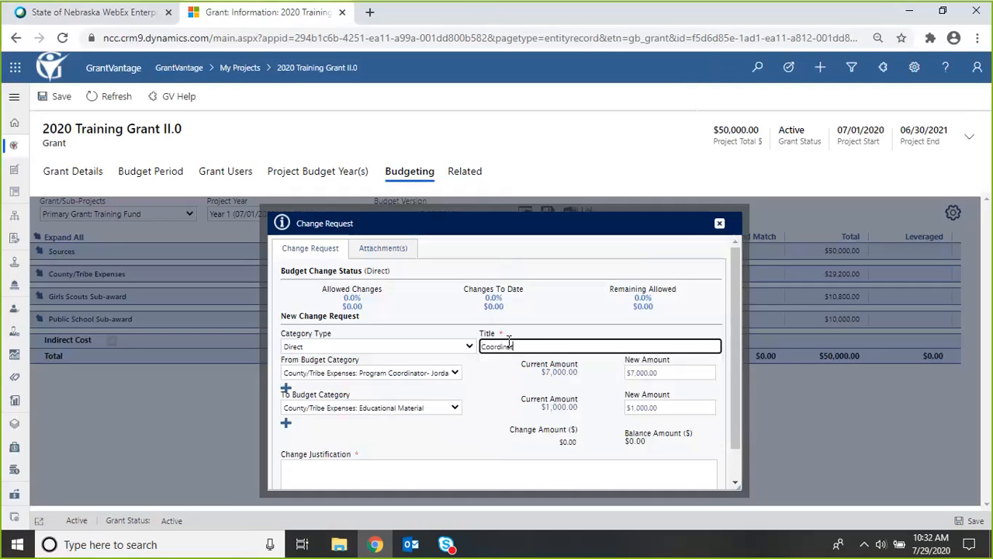
{"action": "type", "text": " Wage Cjhan"}
{"action": "key", "text": "BackSpace"}
{"action": "key", "text": "BackSpace"}
{"action": "key", "text": "BackSpace"}
{"action": "key", "text": "BackSpace"}
{"action": "type", "text": "hange"}
{"action": "left_click", "coordinate": [325, 473]}
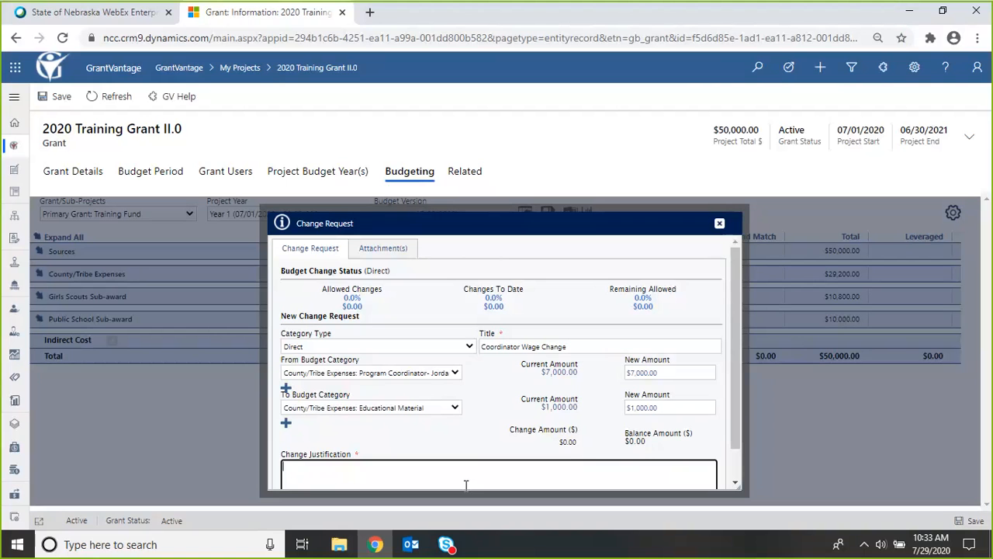
Set the new amounts to 3000.00 for the Program Coordinator category and 5000 for Educational Material
{"action": "left_click", "coordinate": [665, 373]}
{"action": "key", "text": "BackSpace"}
{"action": "key", "text": "BackSpace"}
{"action": "key", "text": "BackSpace"}
{"action": "key", "text": "BackSpace"}
{"action": "key", "text": "BackSpace"}
{"action": "type", "text": "3000.00"}
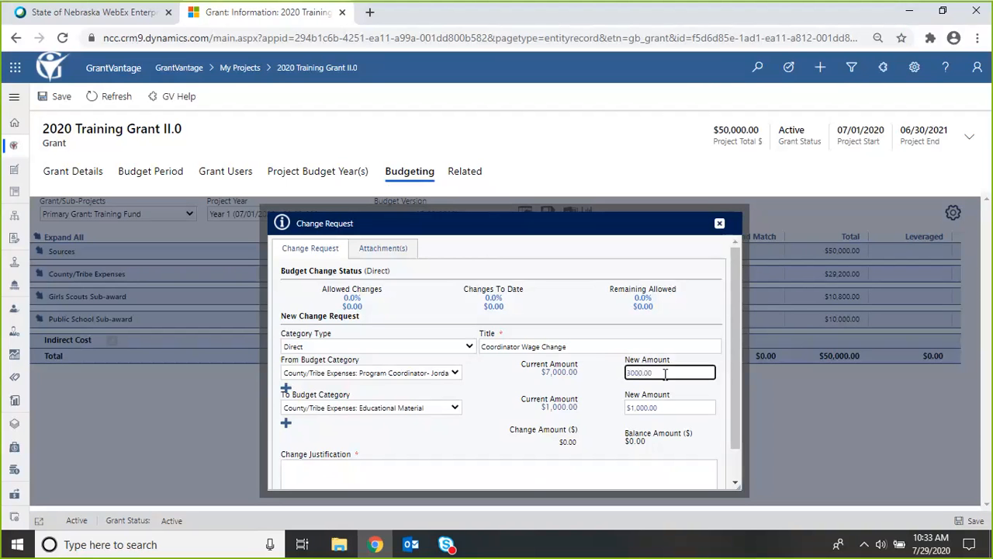
{"action": "left_click", "coordinate": [607, 436]}
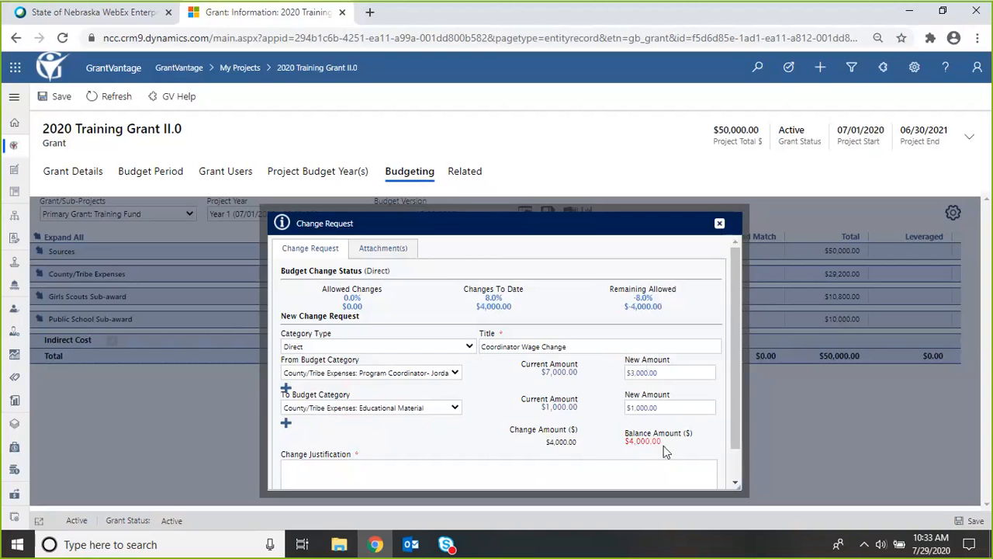
{"action": "left_click", "coordinate": [660, 409]}
{"action": "type", "text": "5000"}
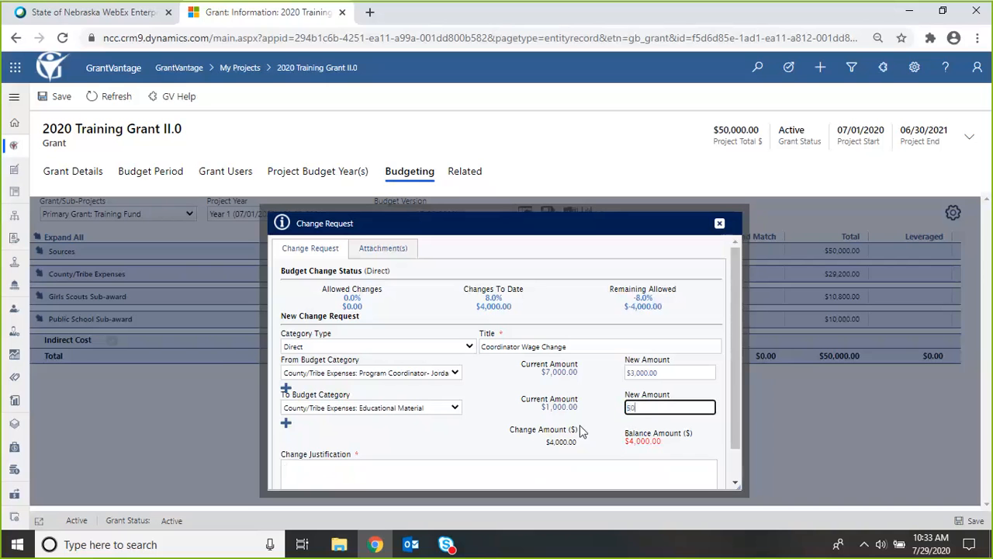
Add two more source category rows and one more destination category row to the change request, and close it without submitting
{"action": "left_click", "coordinate": [599, 461]}
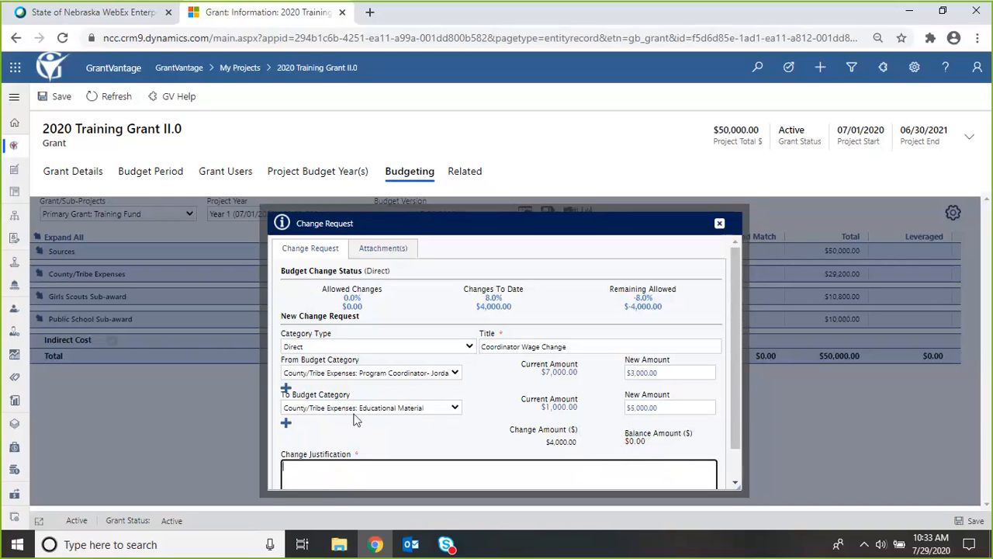
{"action": "left_click", "coordinate": [287, 389]}
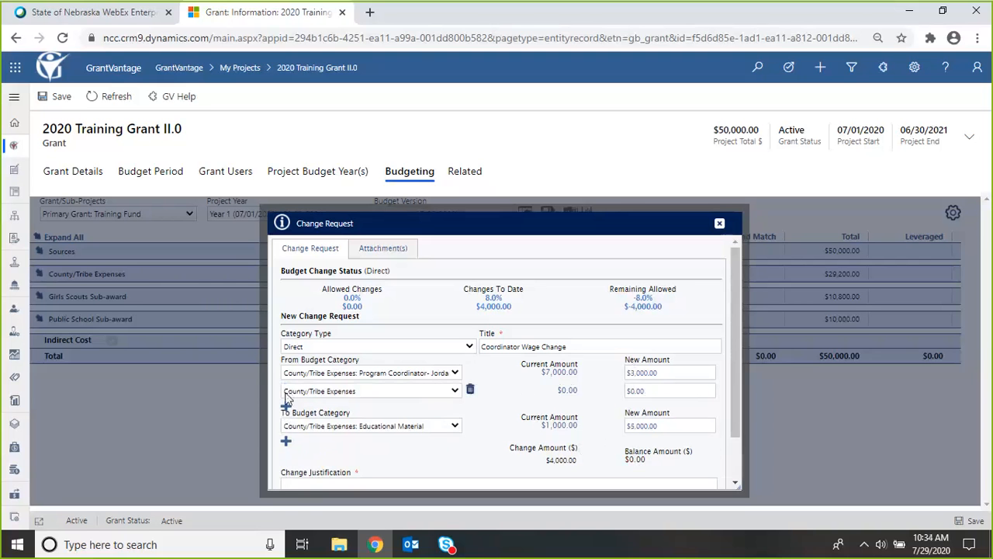
{"action": "left_click", "coordinate": [286, 407]}
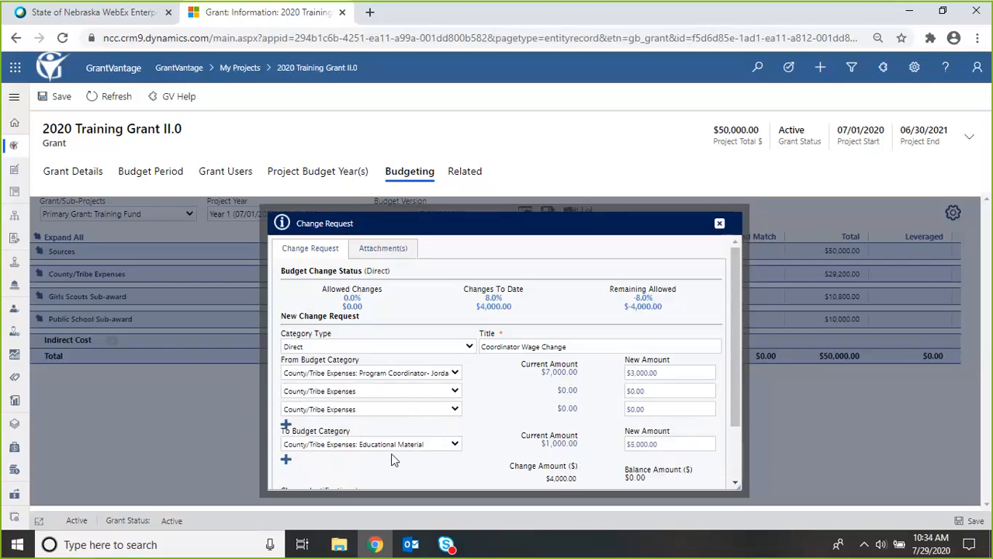
{"action": "left_click", "coordinate": [287, 460]}
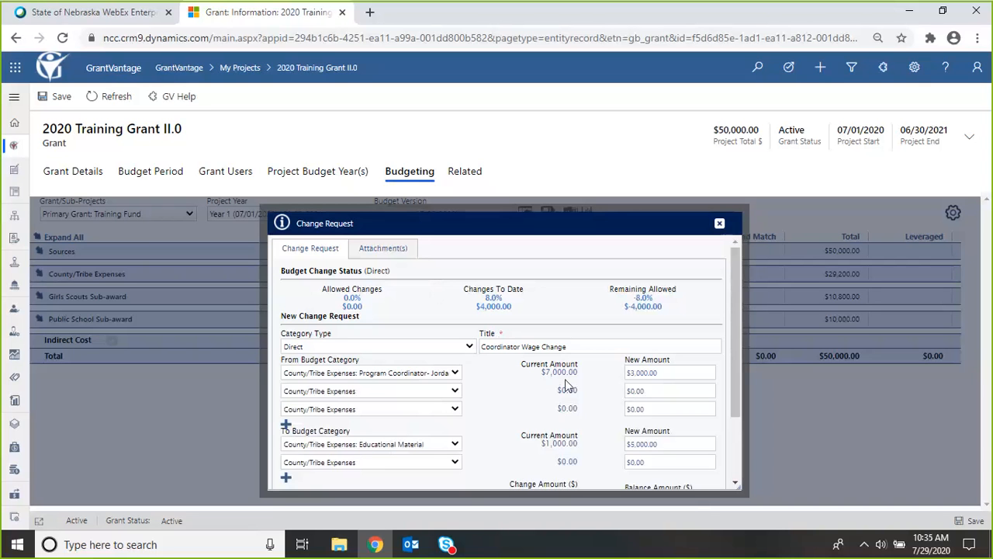
{"action": "mouse_move", "coordinate": [500, 409]}
{"action": "left_click", "coordinate": [720, 226]}
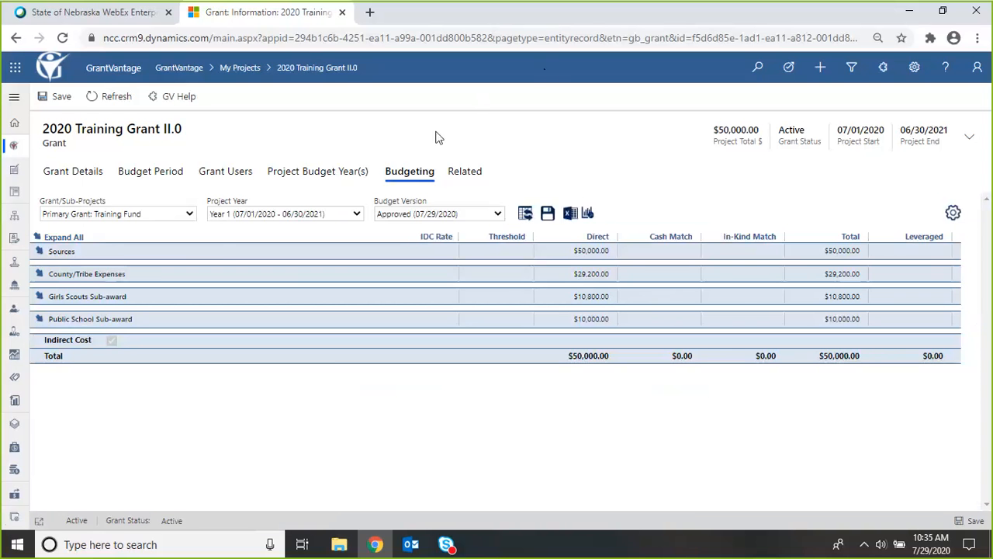
Expand all budget categories of the approved Year 1 budget and examine the County/Tribe Expenses direct amount
{"action": "left_click", "coordinate": [36, 239]}
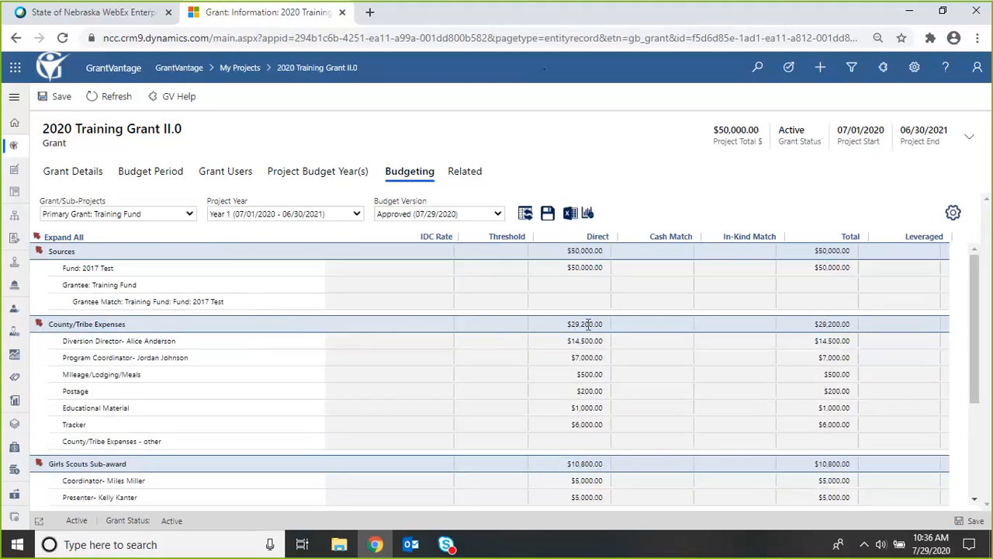
{"action": "left_click", "coordinate": [588, 323]}
{"action": "left_click", "coordinate": [495, 314]}
Open the grant's Drawdowns & Disbursements page and expand the 2017 Test fund down to its Year 1 reimbursement requests
{"action": "left_click", "coordinate": [466, 171]}
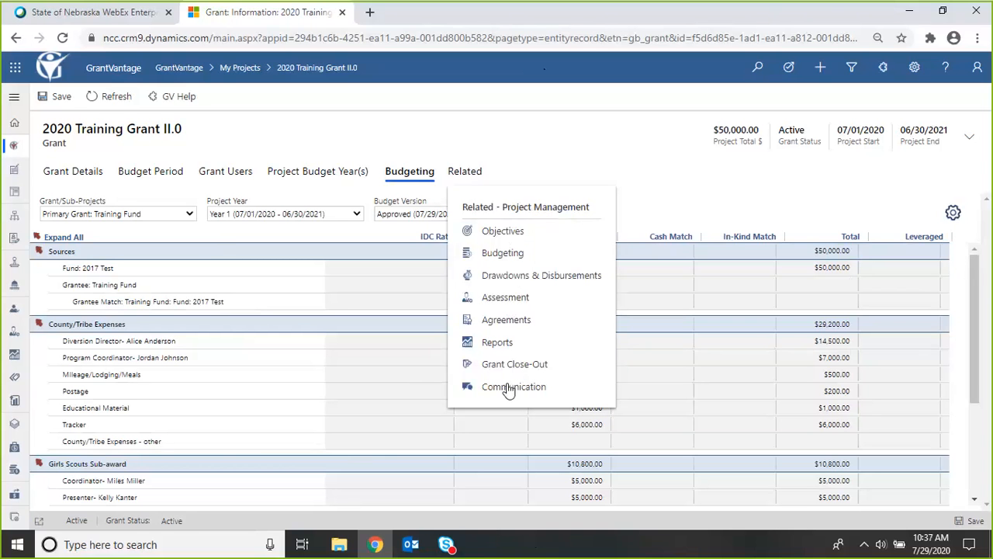
{"action": "left_click", "coordinate": [526, 278]}
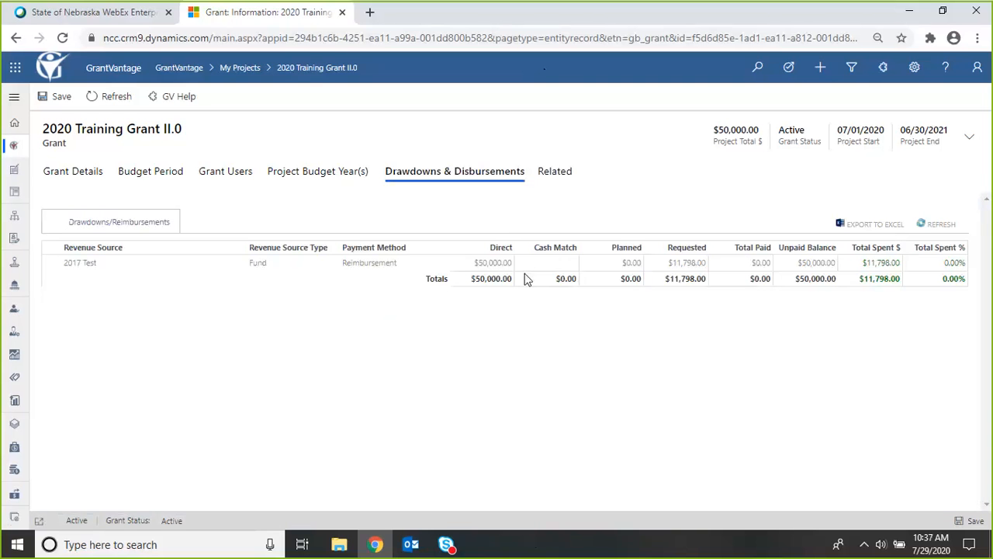
{"action": "left_click", "coordinate": [223, 265]}
{"action": "left_click", "coordinate": [235, 278]}
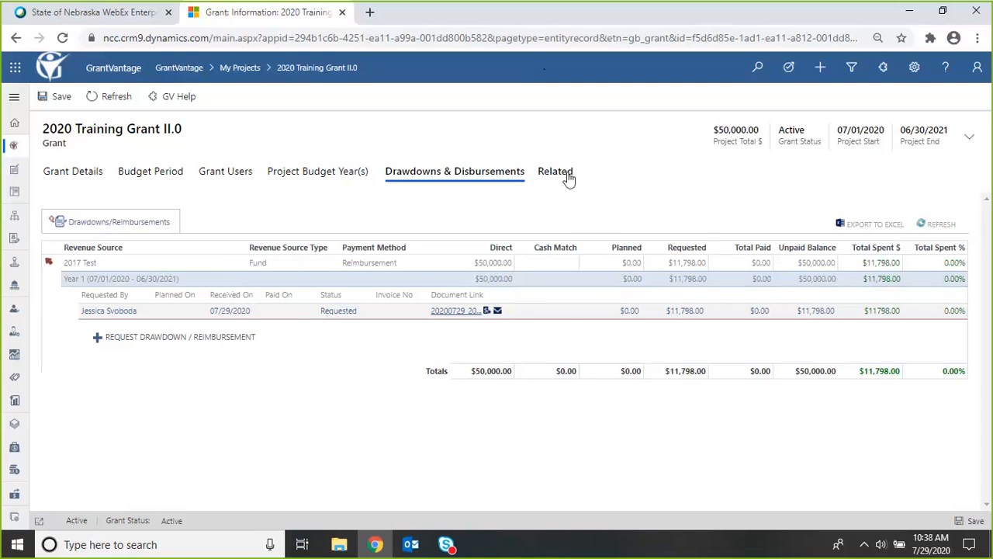
Return to the grant's Budgeting page and review the available budget actions and related project management pages
{"action": "left_click", "coordinate": [555, 171]}
{"action": "left_click", "coordinate": [578, 257]}
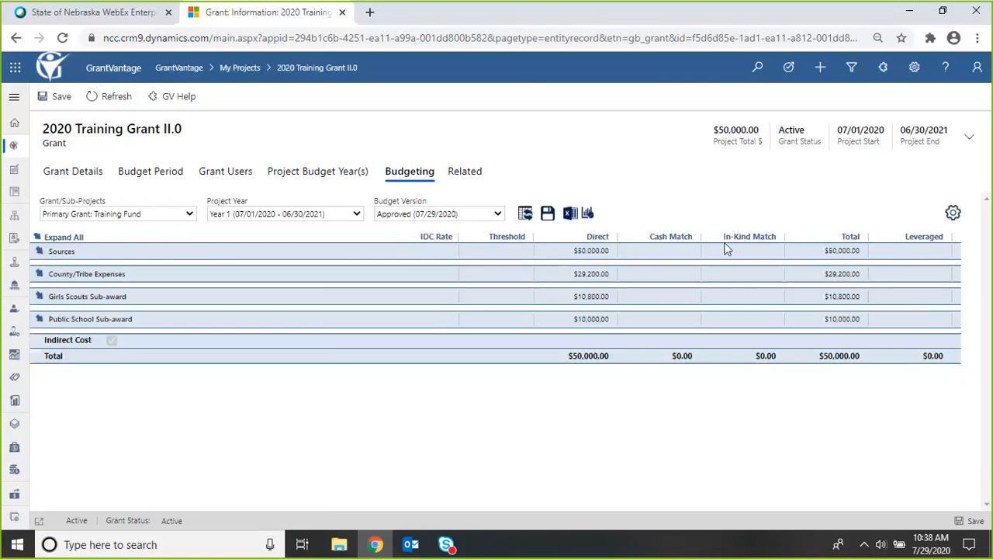
{"action": "left_click", "coordinate": [953, 213]}
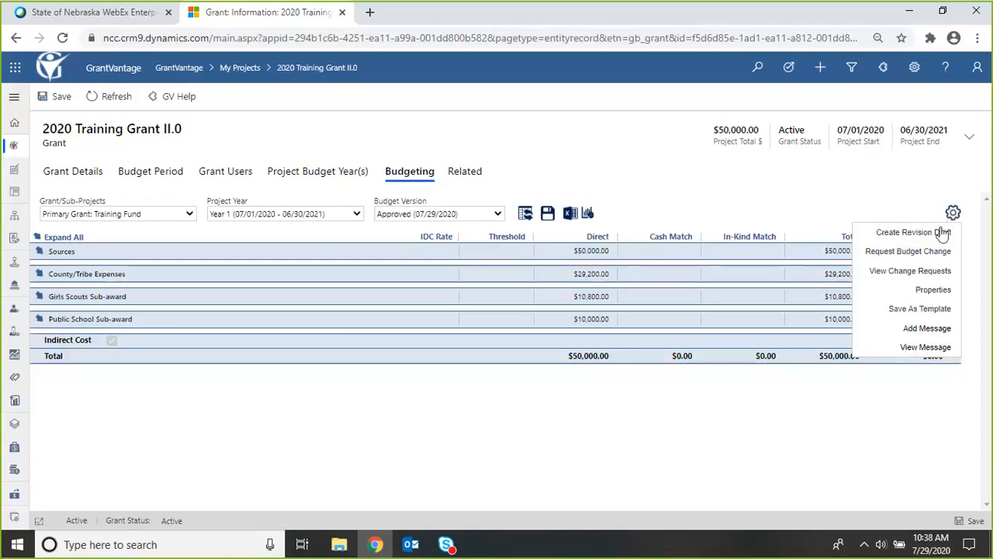
{"action": "left_click", "coordinate": [888, 217]}
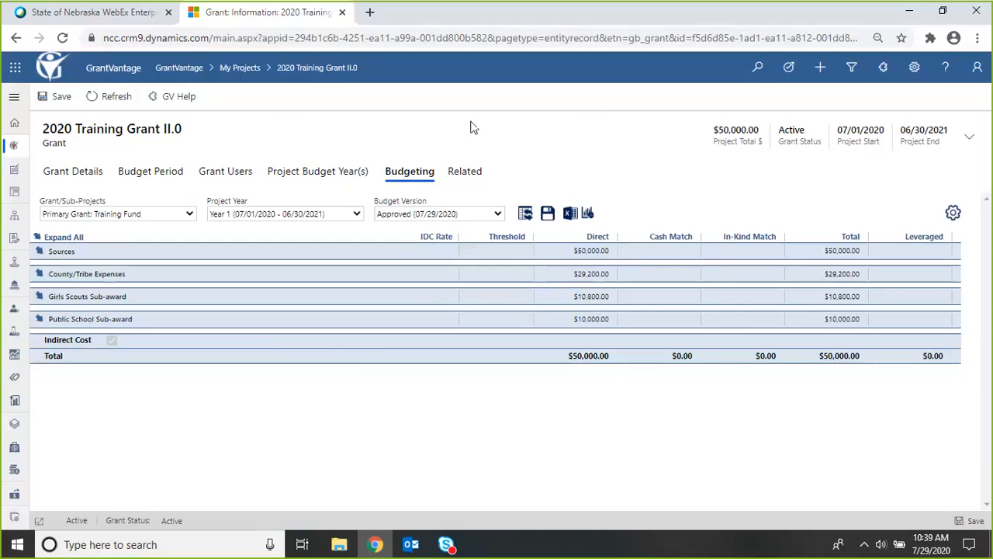
{"action": "left_click", "coordinate": [463, 174]}
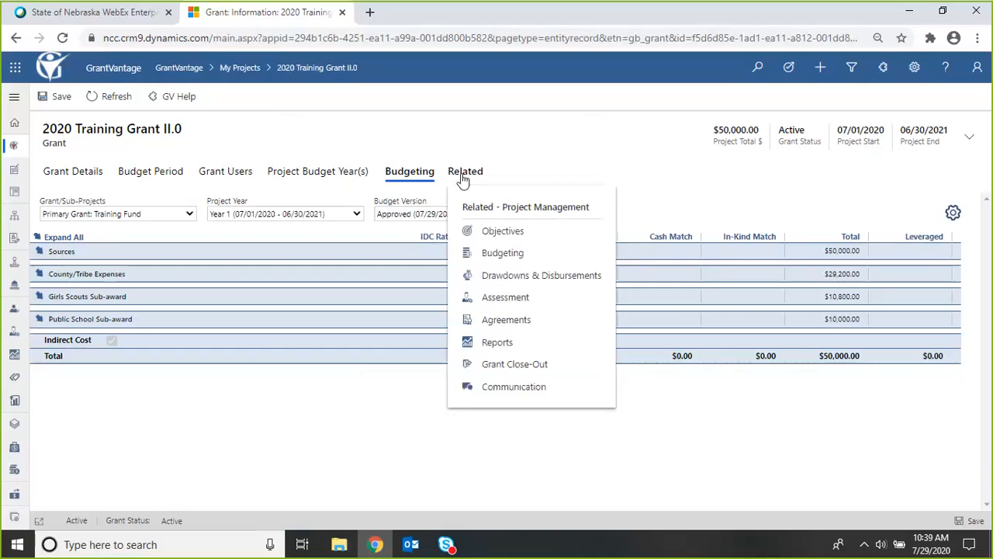
{"action": "left_click", "coordinate": [457, 114]}
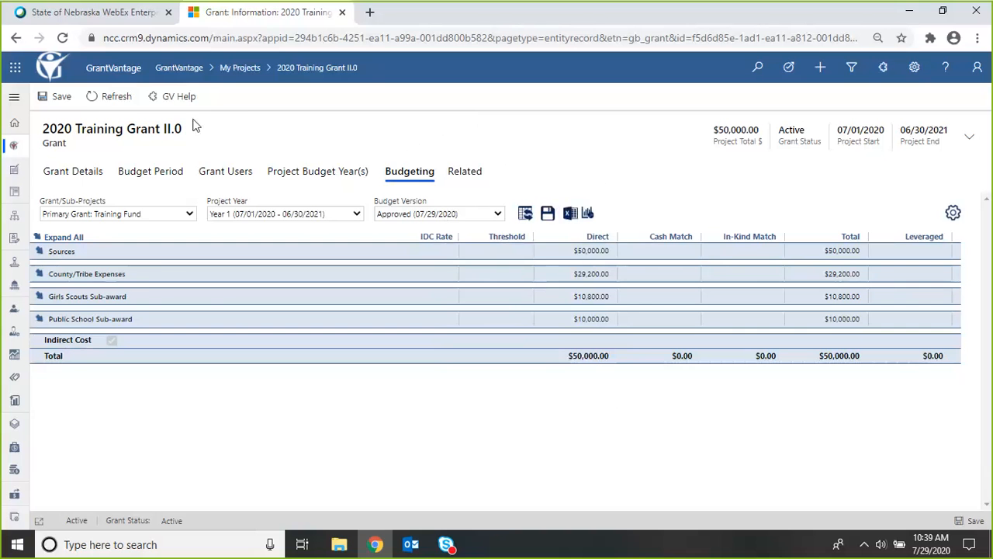
Expand all budget categories and start a new transaction on the direct amount of Mileage/Lodging/Meals
{"action": "left_click", "coordinate": [38, 237]}
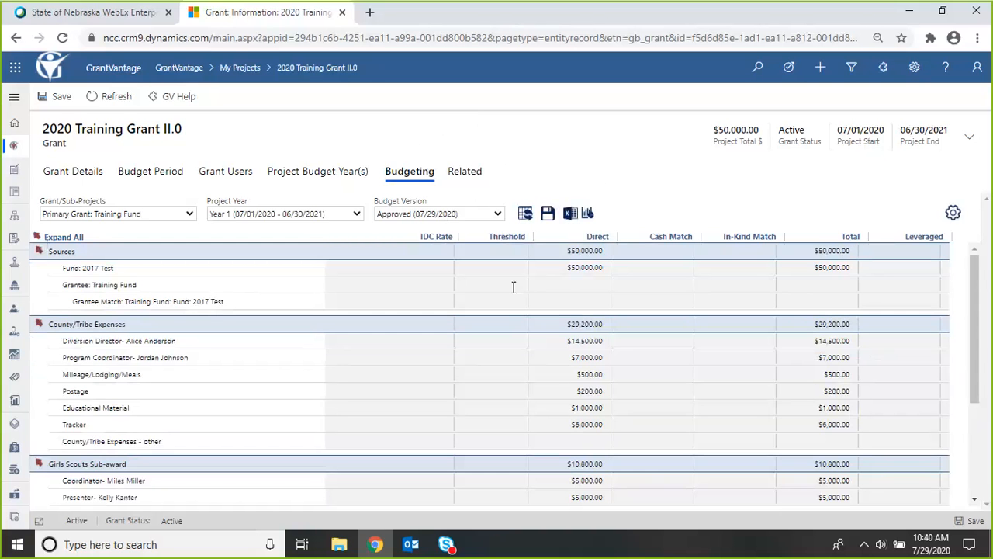
{"action": "right_click", "coordinate": [593, 379]}
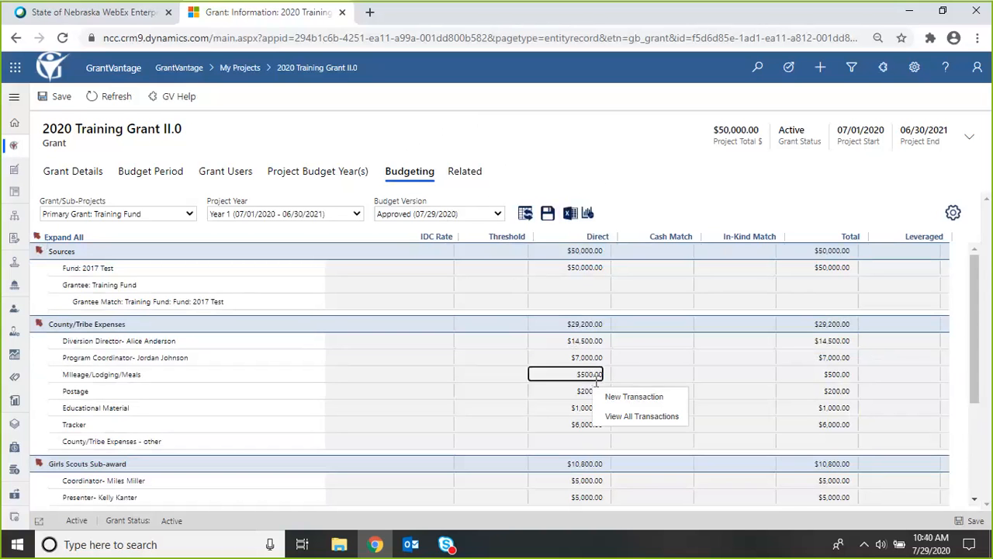
{"action": "left_click", "coordinate": [609, 394]}
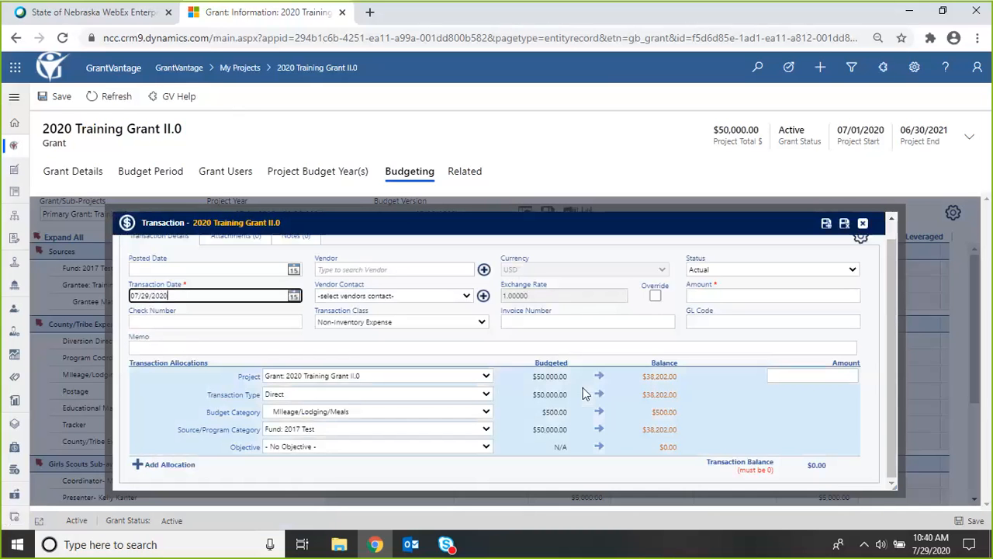
{"action": "left_click_drag", "start_coordinate": [893, 299], "coordinate": [882, 242]}
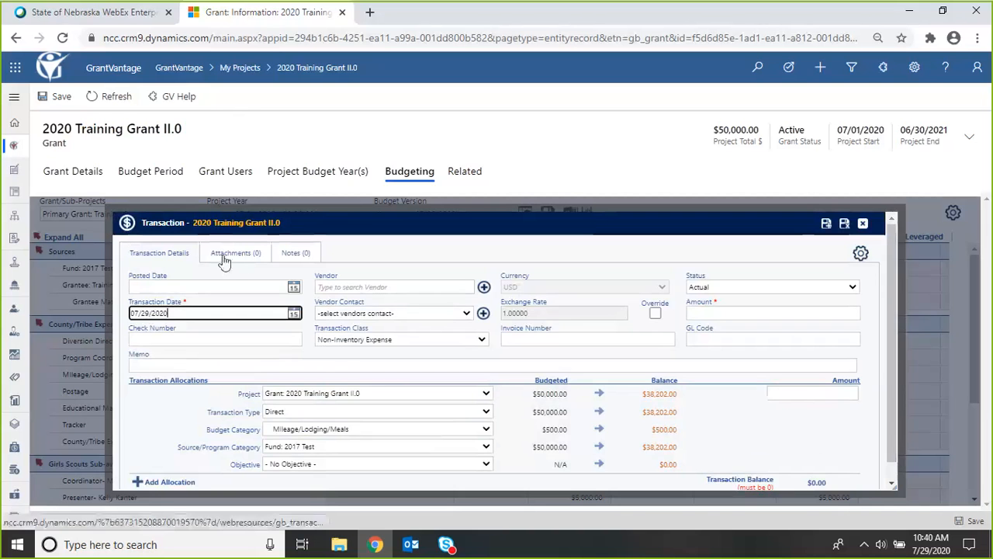
Attach Attachment.pdf from the Desktop to the new transaction, save the attachment, and close the transaction without saving its details
{"action": "left_click", "coordinate": [231, 254]}
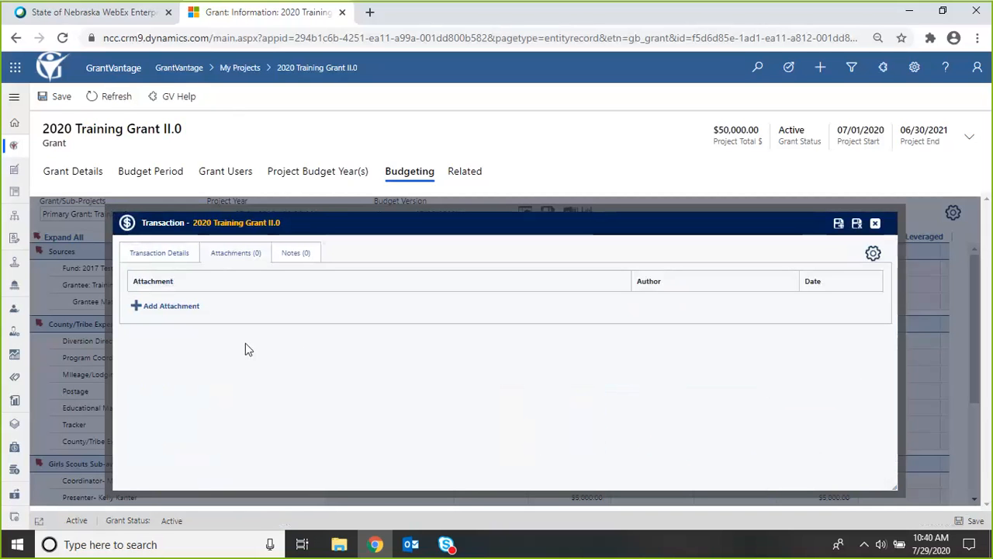
{"action": "left_click", "coordinate": [168, 305]}
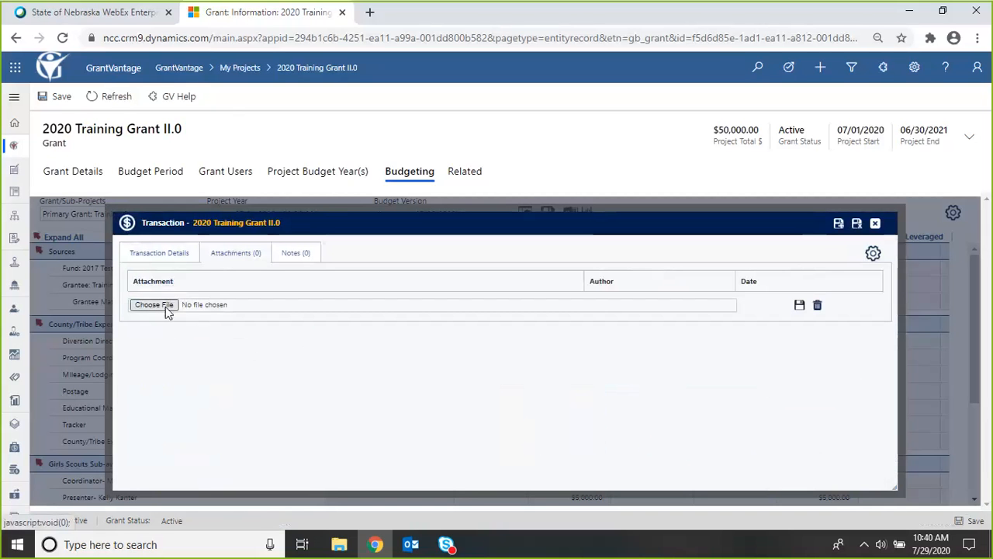
{"action": "left_click", "coordinate": [163, 305]}
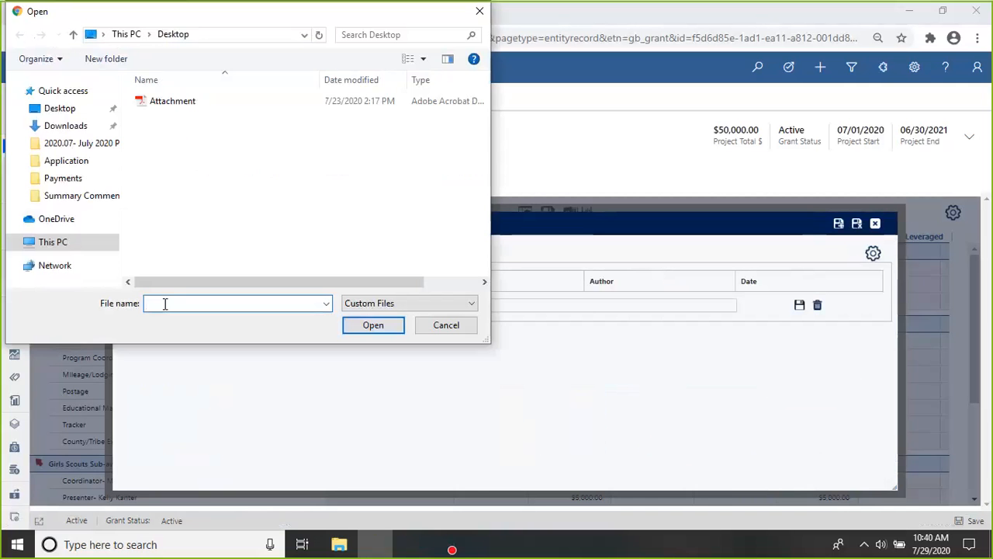
{"action": "left_click", "coordinate": [187, 108]}
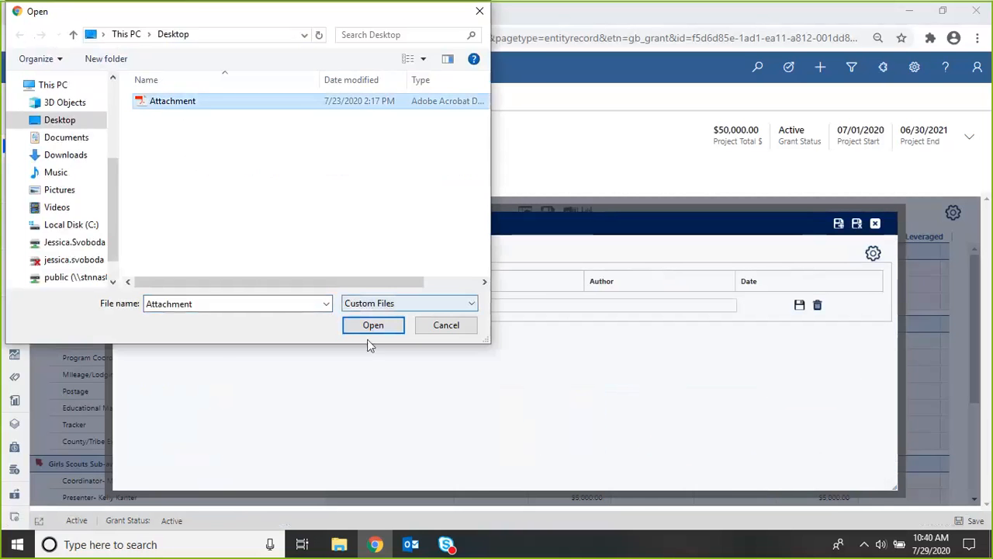
{"action": "left_click", "coordinate": [372, 325]}
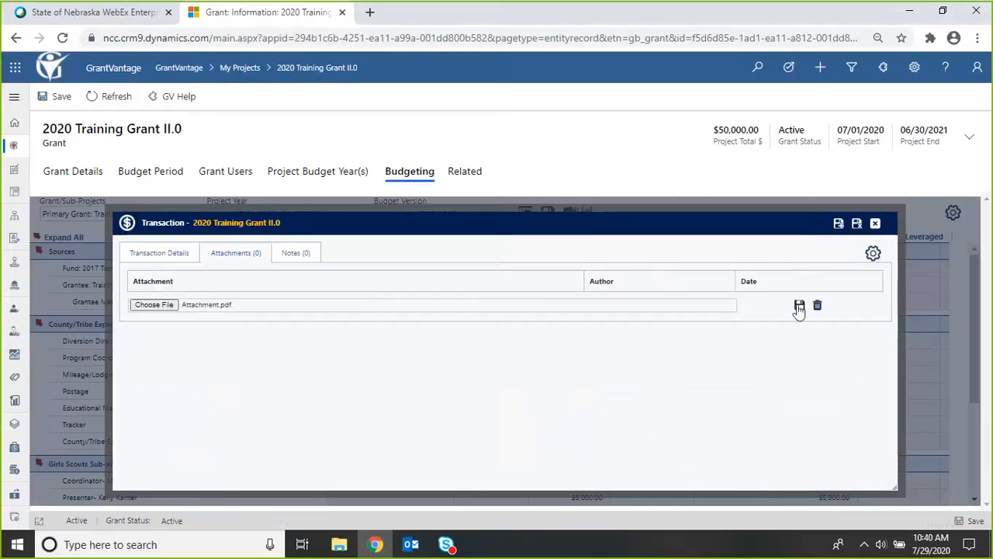
{"action": "left_click", "coordinate": [798, 306]}
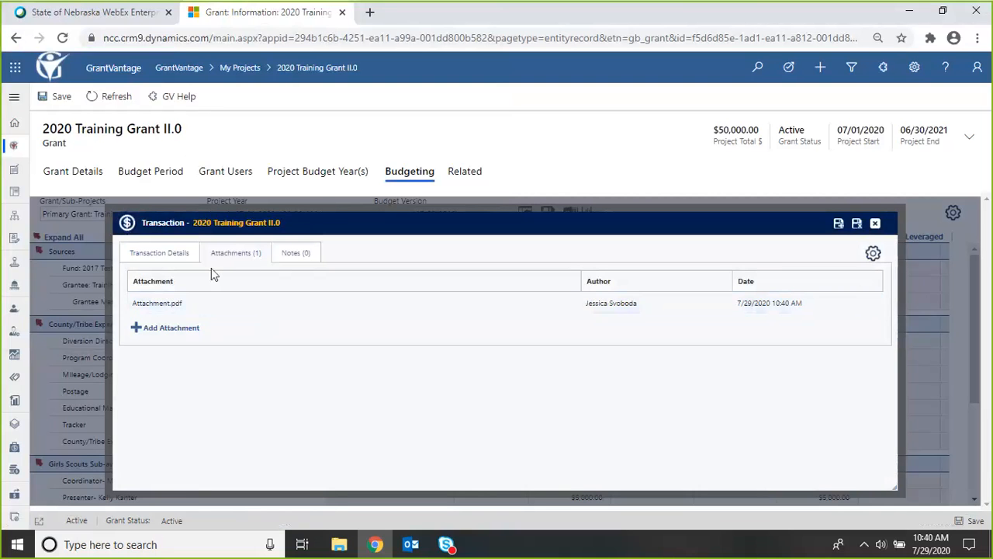
{"action": "left_click", "coordinate": [874, 224]}
Open the grant's Reports page and expand all categories of the Year 1 Transaction Report to examine the individual transactions
{"action": "left_click", "coordinate": [472, 175]}
{"action": "left_click", "coordinate": [497, 343]}
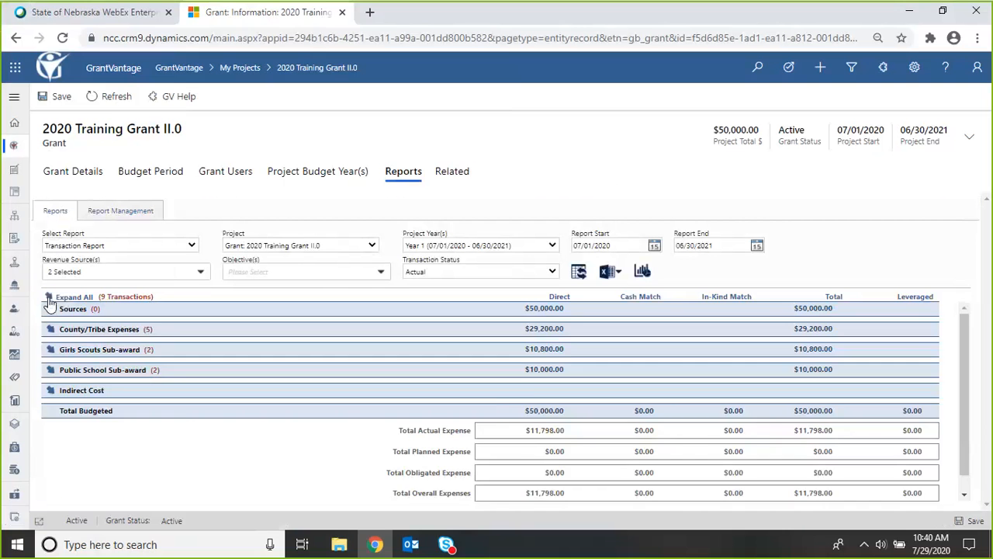
{"action": "left_click", "coordinate": [50, 297]}
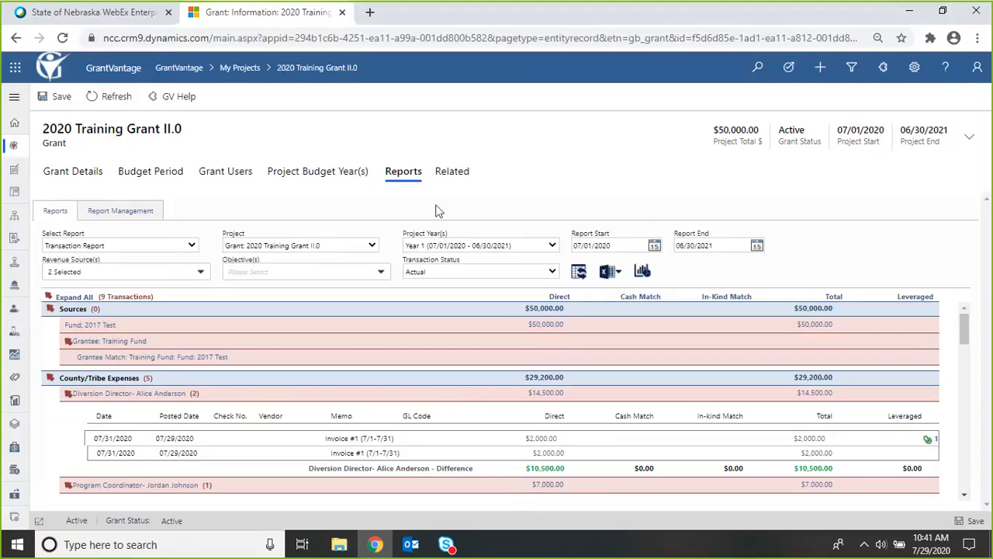
{"action": "left_click", "coordinate": [118, 17]}
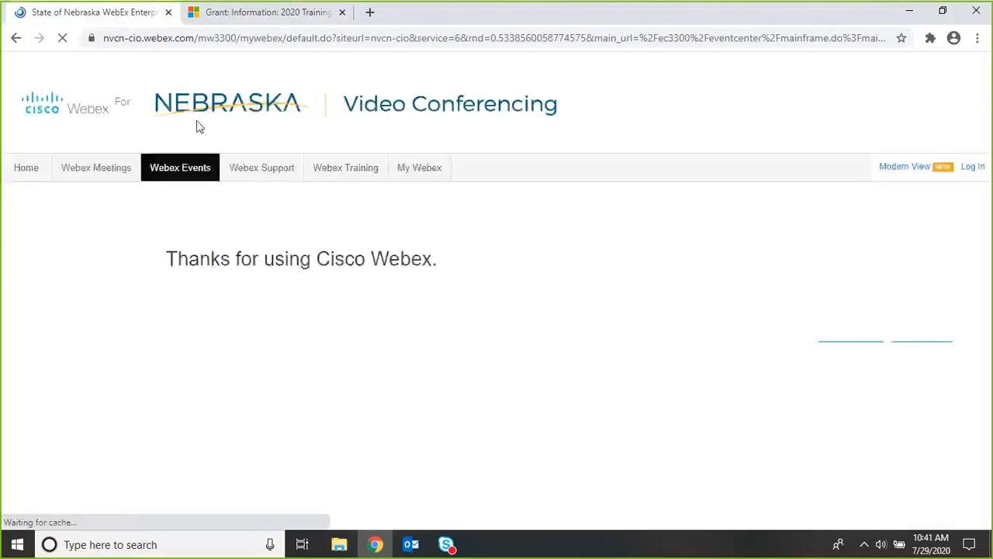
{"action": "left_click", "coordinate": [251, 19]}
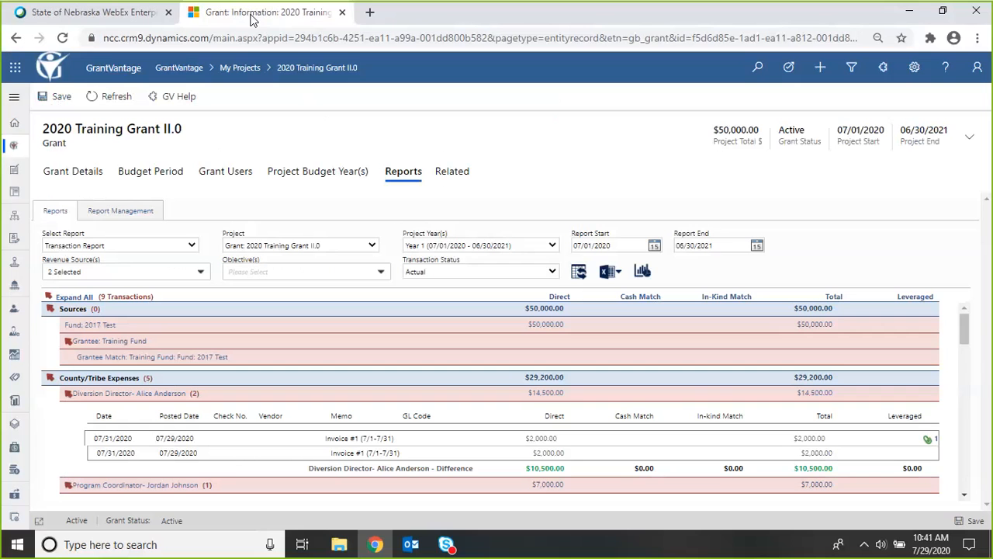